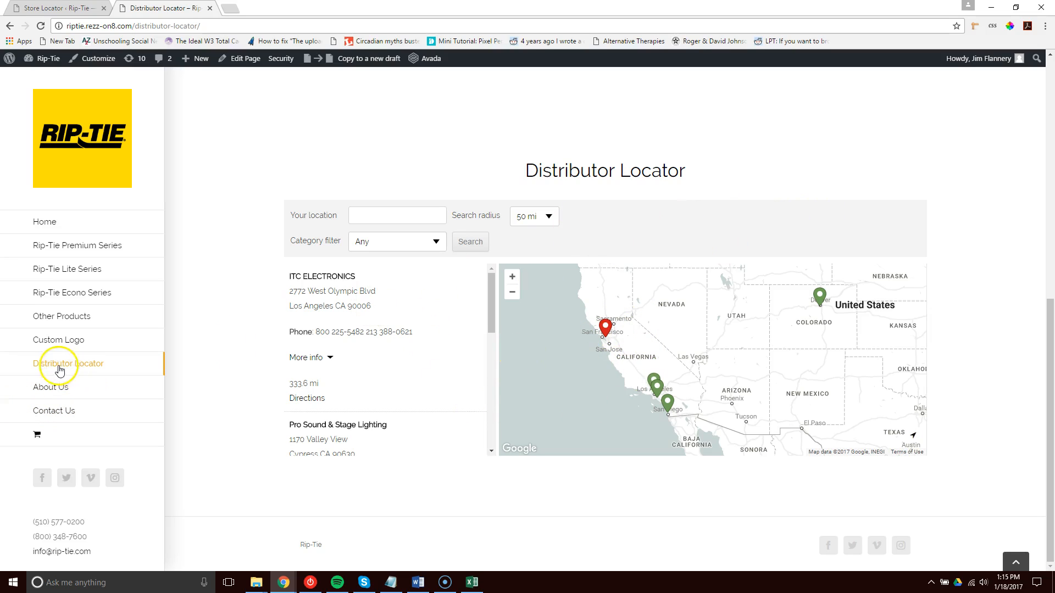
Search the distributor locator for 92107 within 50 mi in any category, and view the green map marker's store details.
{"action": "scroll", "coordinate": [248, 232], "scroll_direction": "up", "scroll_amount": 6}
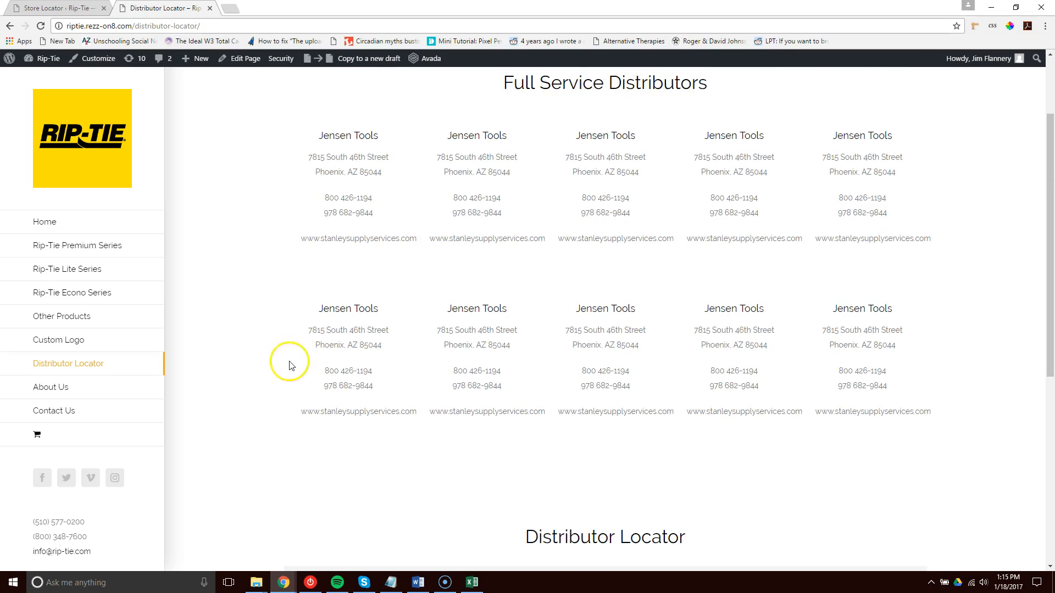
{"action": "scroll", "coordinate": [230, 318], "scroll_direction": "down", "scroll_amount": 5}
{"action": "scroll", "coordinate": [232, 320], "scroll_direction": "down", "scroll_amount": 2}
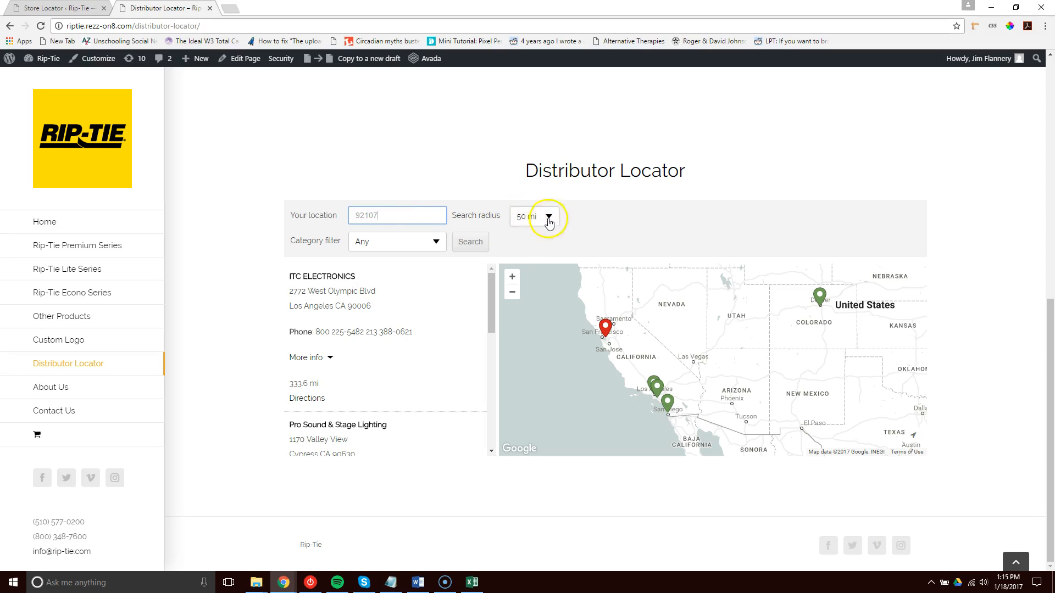
{"action": "left_click", "coordinate": [386, 243]}
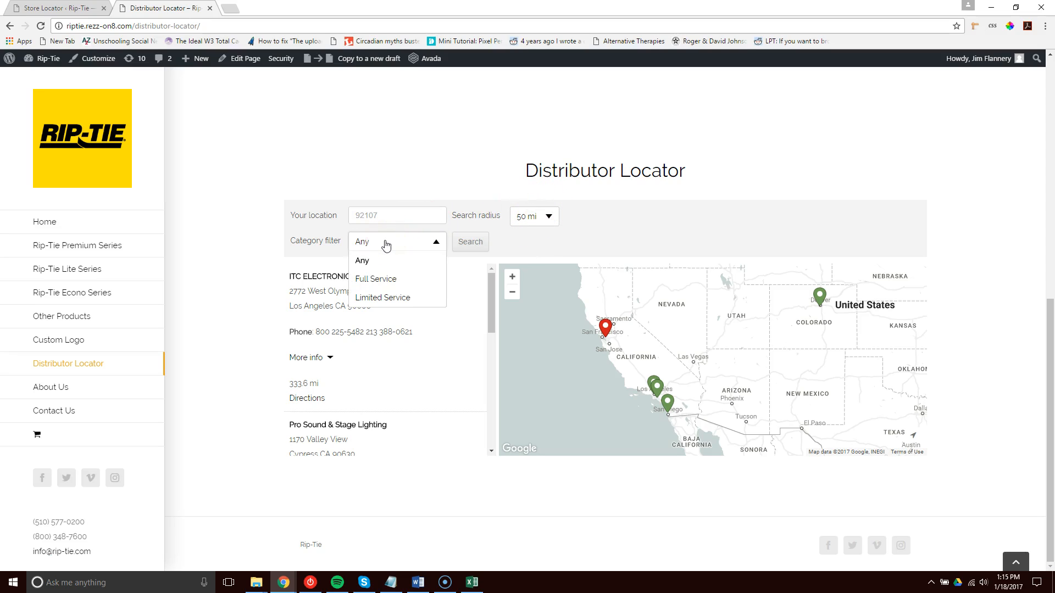
{"action": "left_click", "coordinate": [470, 244]}
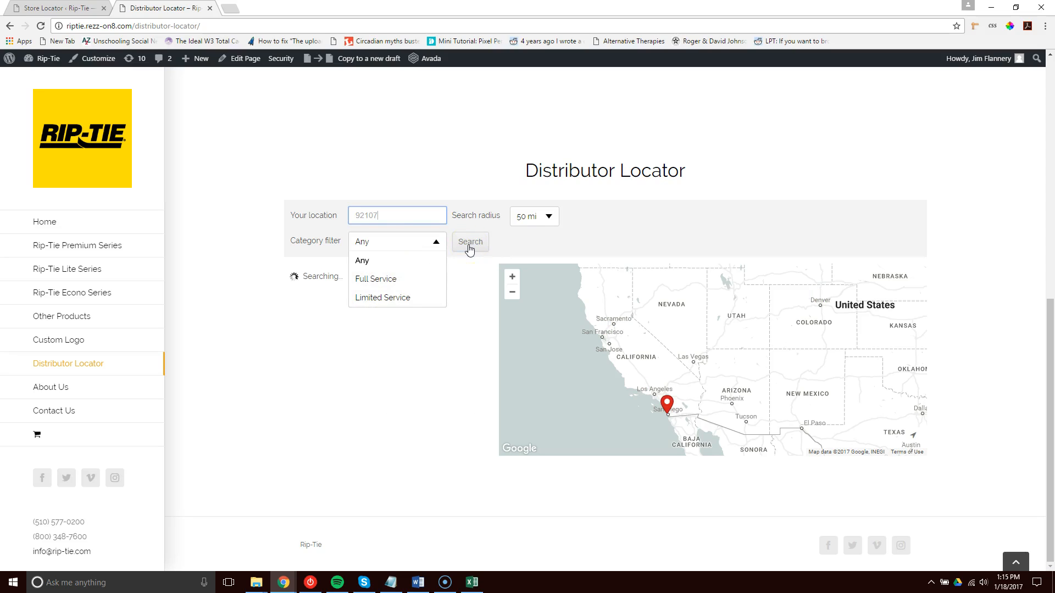
{"action": "left_click", "coordinate": [248, 228]}
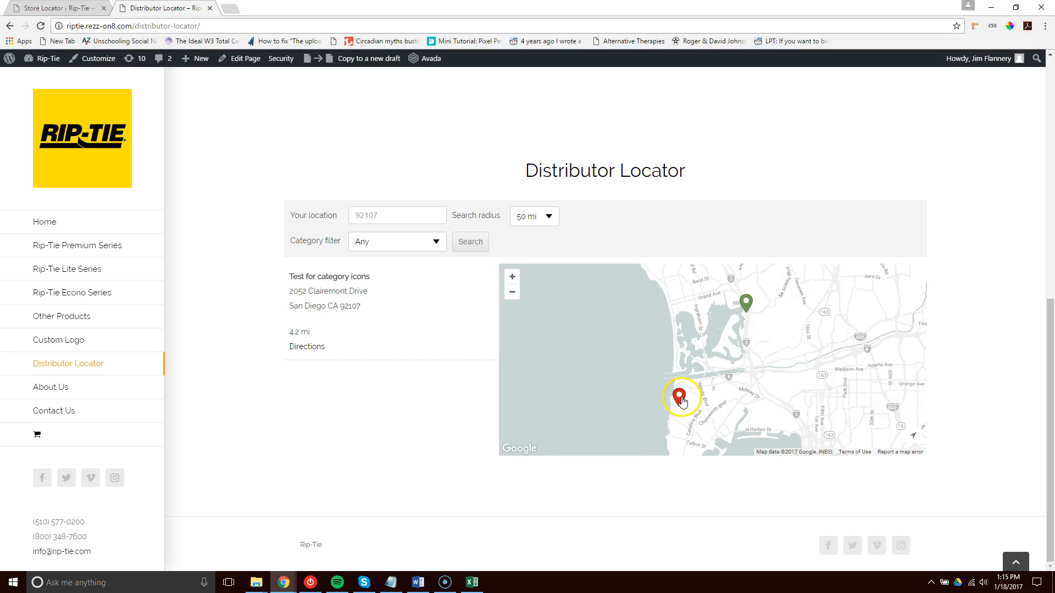
{"action": "left_click", "coordinate": [746, 305]}
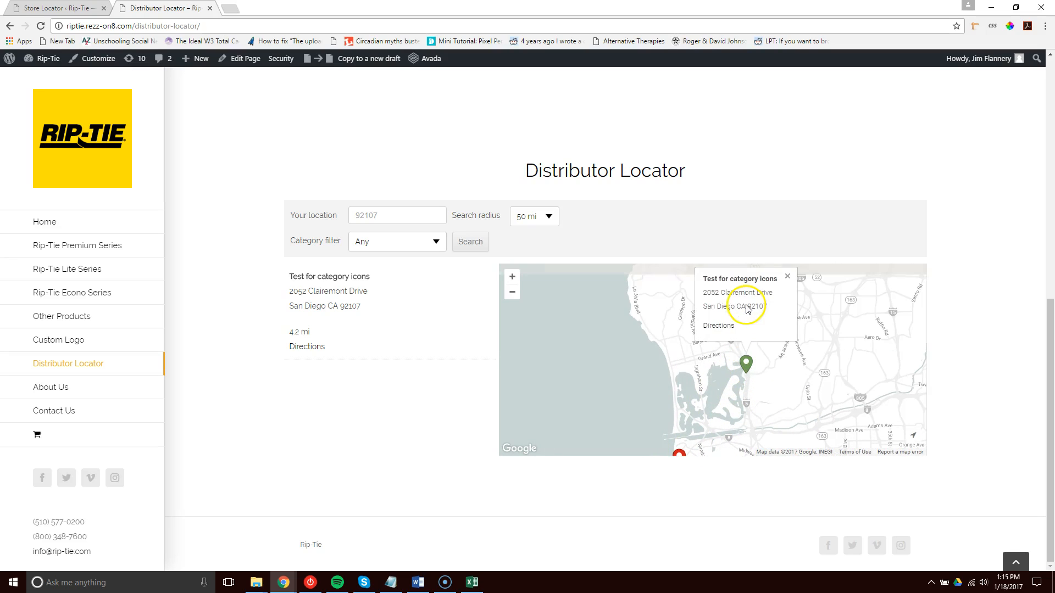
{"action": "left_click", "coordinate": [788, 280]}
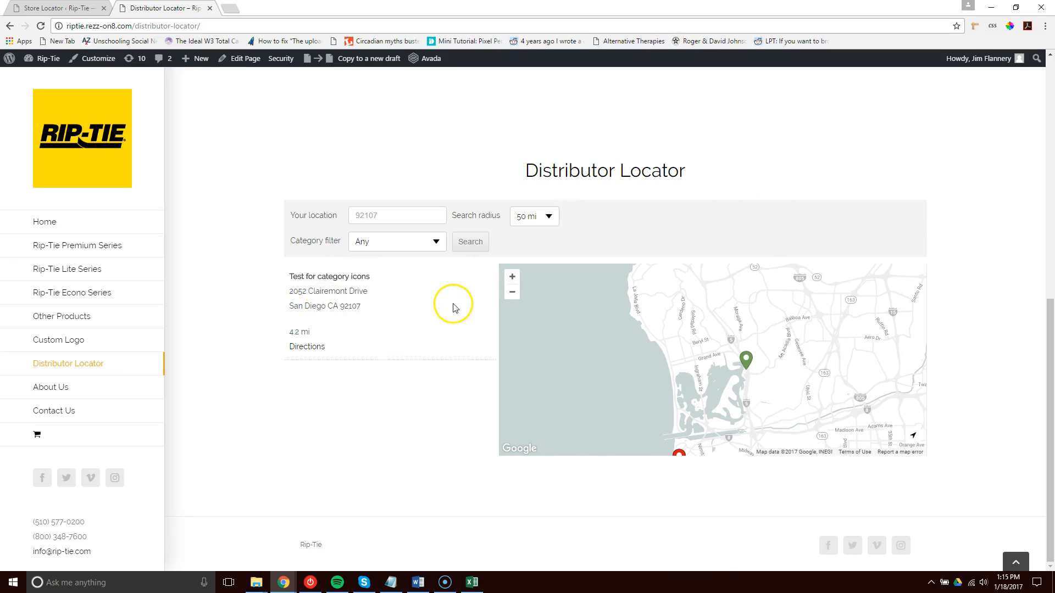
Open the store "Test for category icons" for editing from the Store Locator list in the site admin.
{"action": "left_click", "coordinate": [55, 8]}
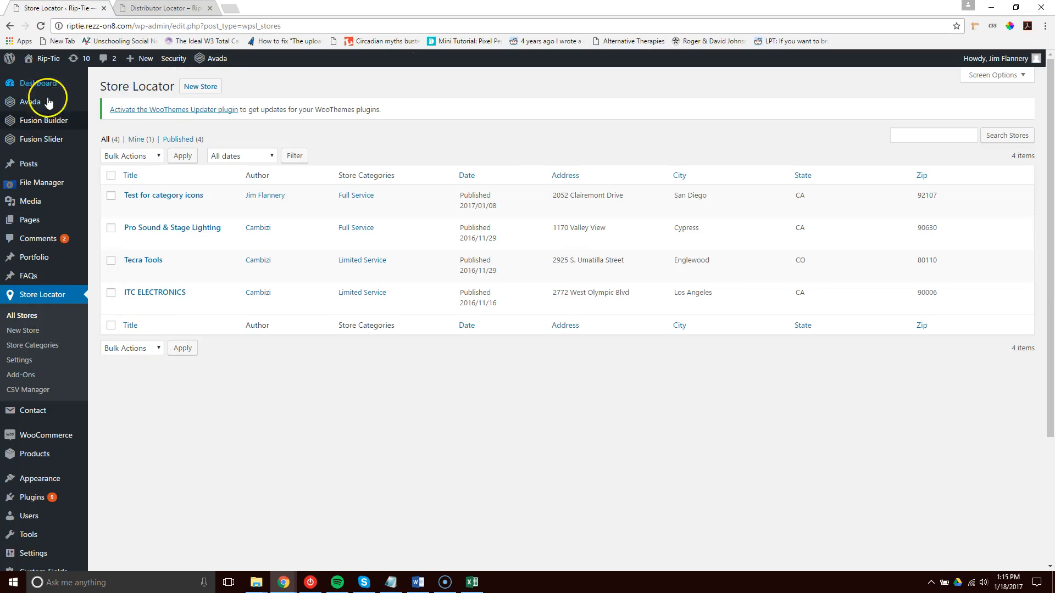
{"action": "left_click", "coordinate": [42, 299]}
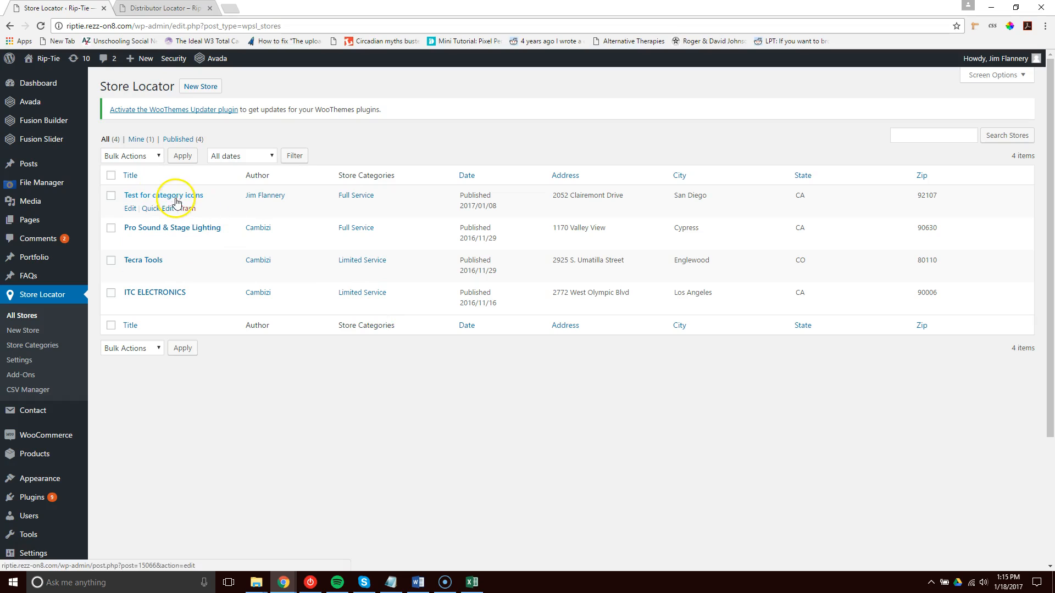
{"action": "left_click", "coordinate": [130, 210]}
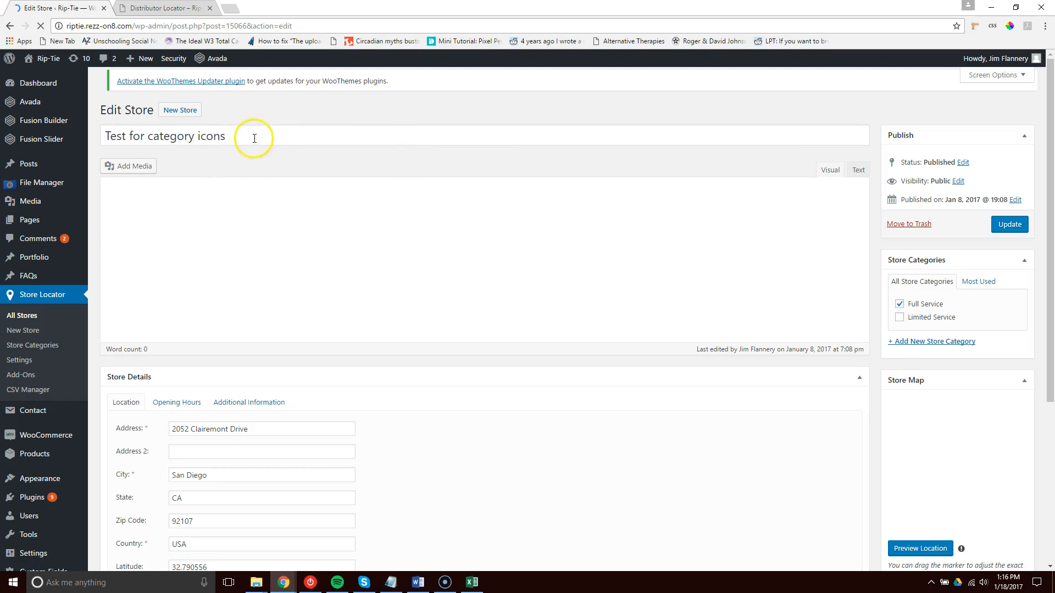
Examine the store's title, description area and assigned store category.
{"action": "left_click_drag", "start_coordinate": [254, 138], "coordinate": [102, 136]}
{"action": "left_click", "coordinate": [127, 136]}
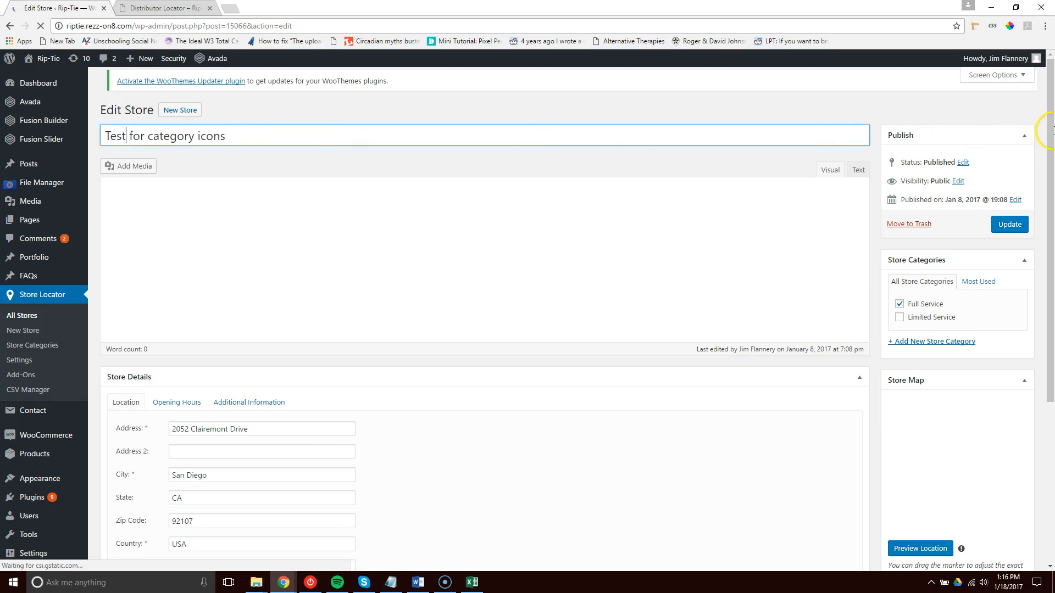
{"action": "scroll", "coordinate": [918, 281], "scroll_direction": "down", "scroll_amount": 1}
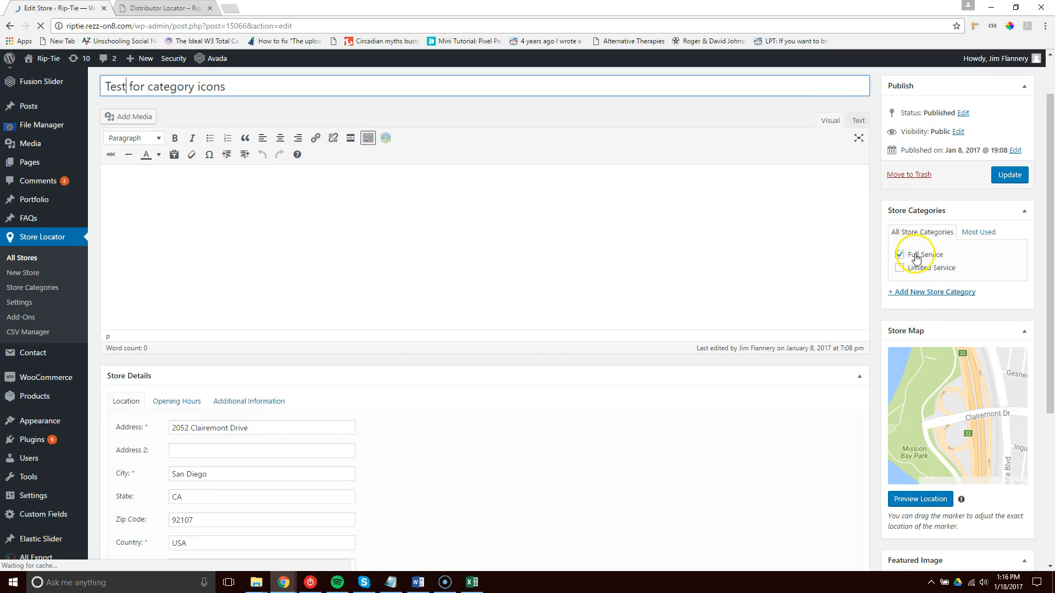
{"action": "left_click", "coordinate": [181, 211]}
Examine the store's location details, including the latitude and longitude fields.
{"action": "left_click_drag", "start_coordinate": [1048, 224], "coordinate": [1049, 335]}
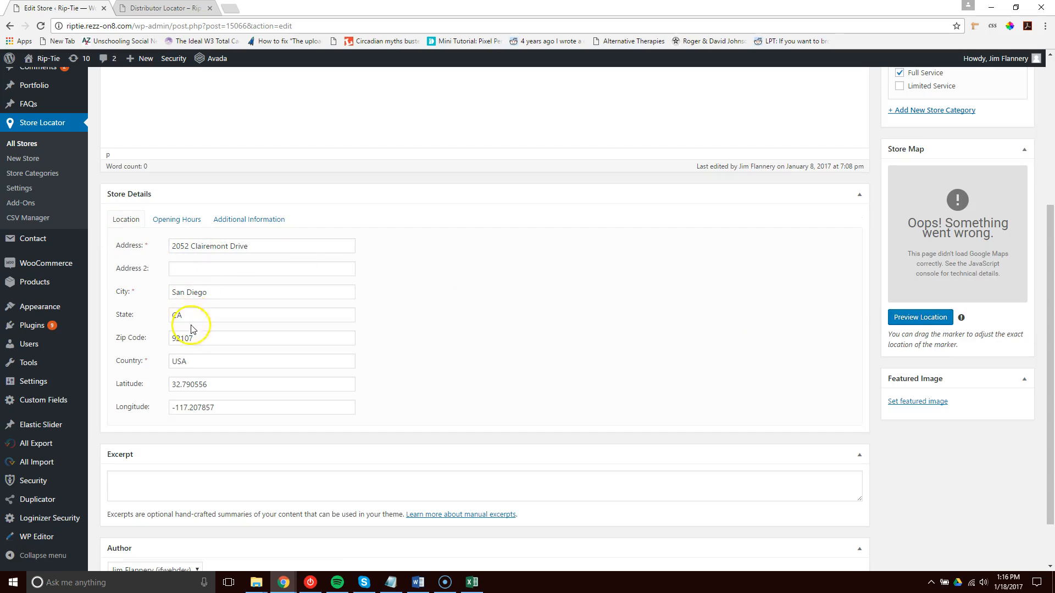
{"action": "left_click_drag", "start_coordinate": [218, 383], "coordinate": [160, 386]}
{"action": "left_click_drag", "start_coordinate": [223, 407], "coordinate": [157, 408]}
{"action": "double_click", "coordinate": [218, 409]}
{"action": "left_click", "coordinate": [219, 409]}
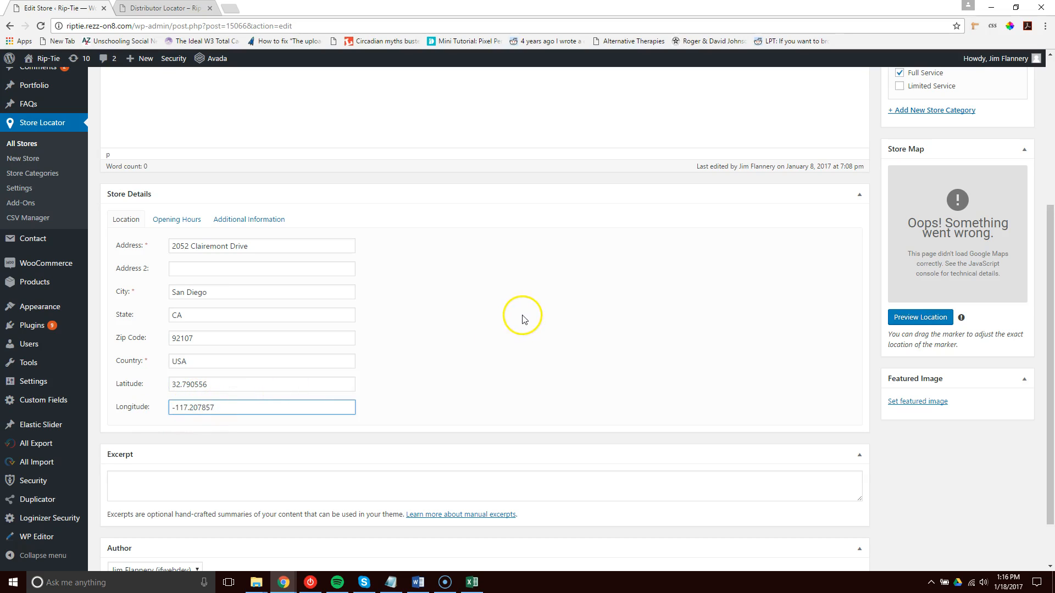
{"action": "double_click", "coordinate": [216, 384]}
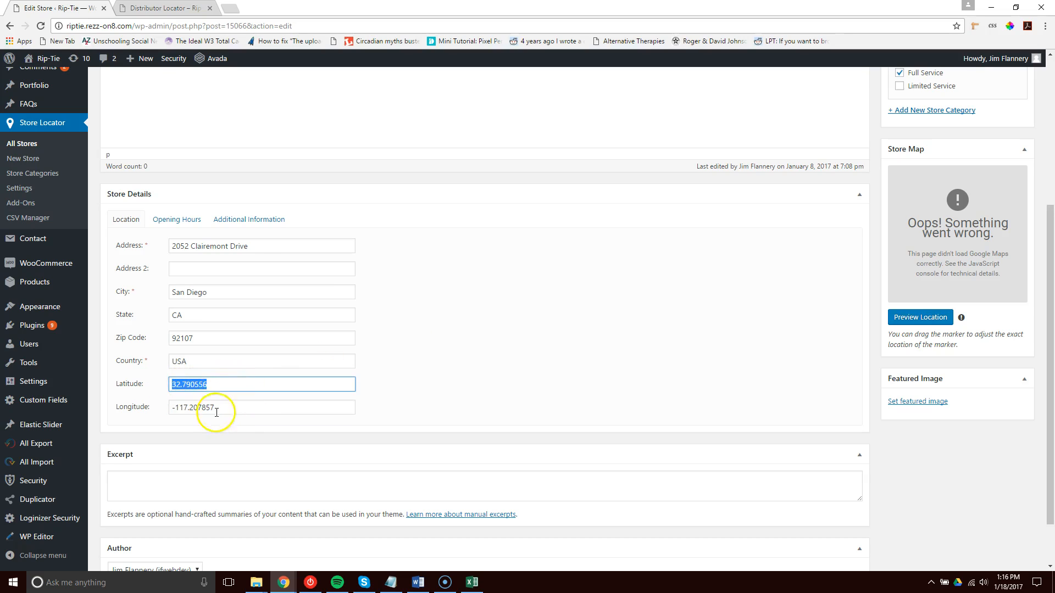
{"action": "triple_click", "coordinate": [217, 407]}
{"action": "left_click", "coordinate": [224, 387]}
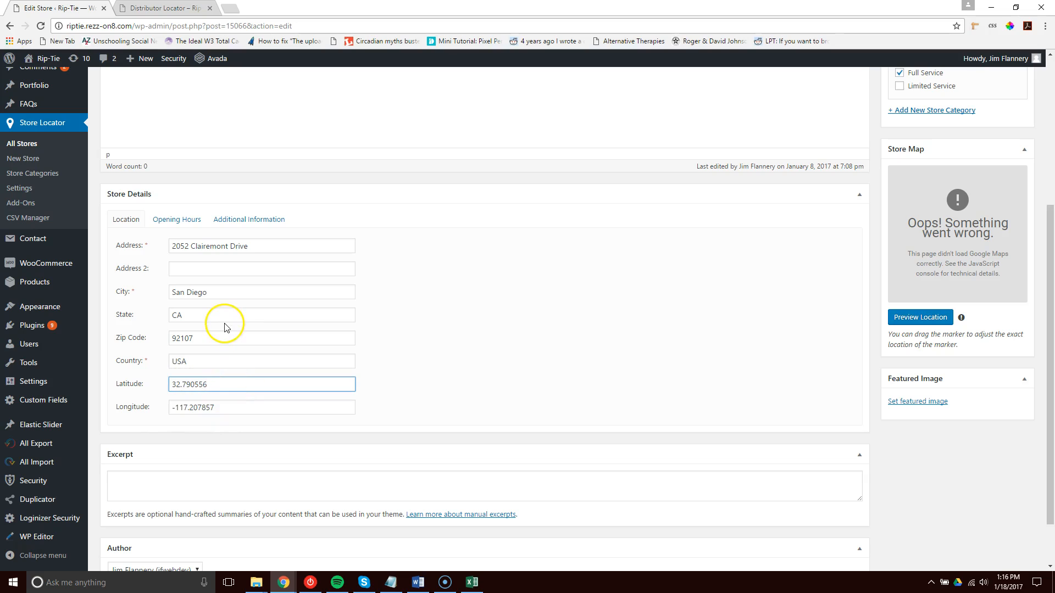
Review the store's opening hours and its additional information fields for telephone, fax, email and URL.
{"action": "left_click", "coordinate": [180, 230]}
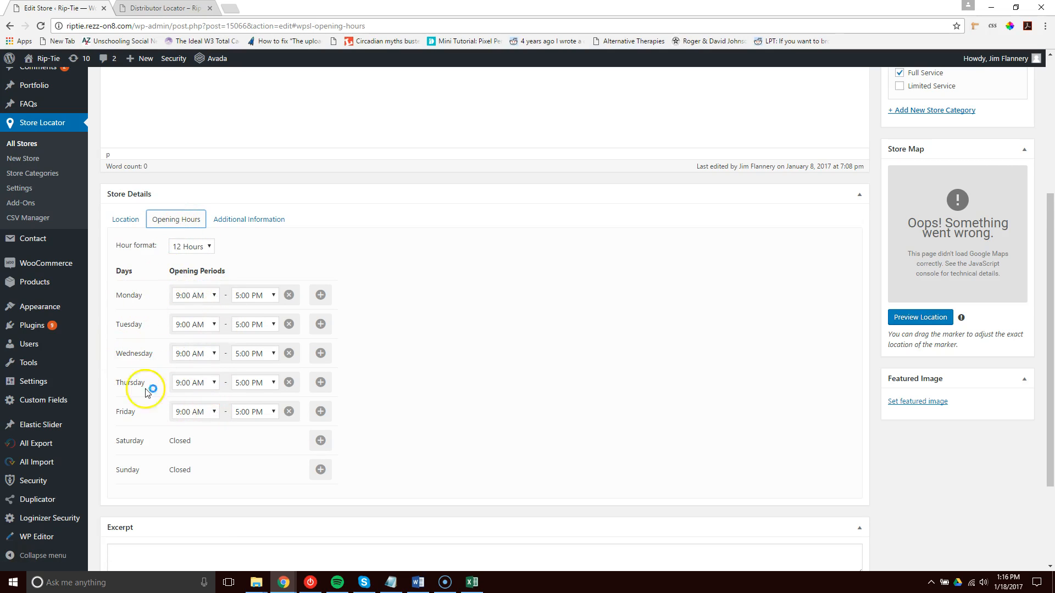
{"action": "left_click", "coordinate": [265, 221]}
{"action": "left_click", "coordinate": [182, 277]}
{"action": "left_click", "coordinate": [204, 301]}
{"action": "left_click", "coordinate": [190, 328]}
{"action": "left_click", "coordinate": [187, 347]}
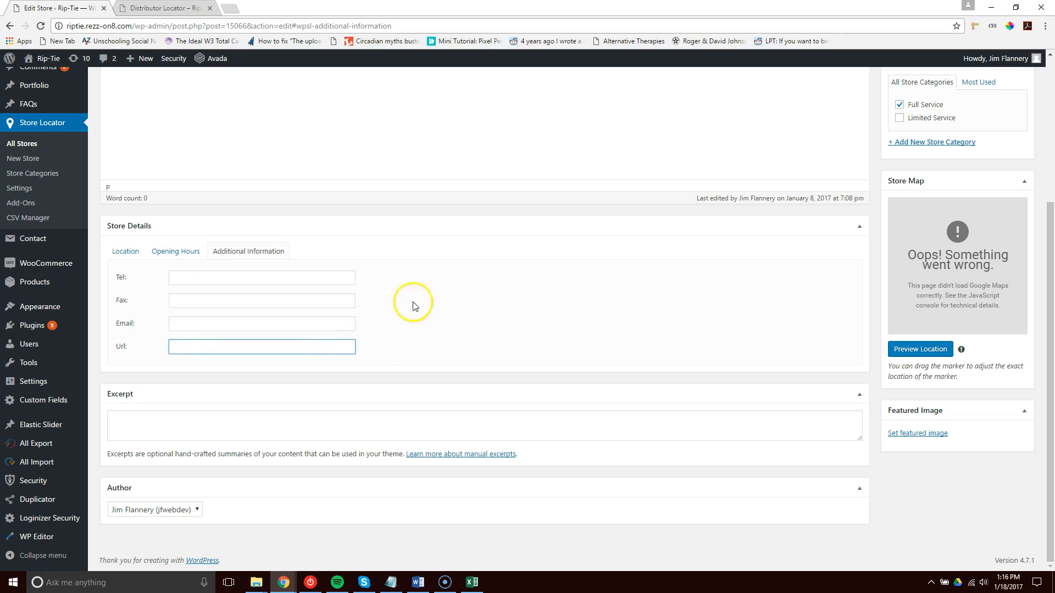
Return to the list of all stores and open a blank form for a new store.
{"action": "left_click_drag", "start_coordinate": [1050, 291], "coordinate": [1045, 146]}
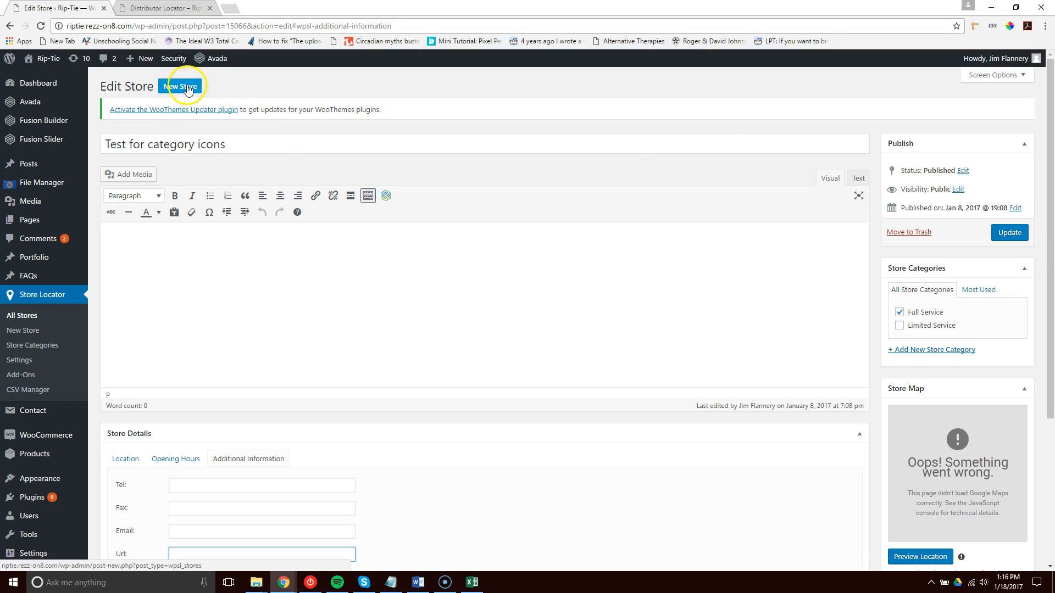
{"action": "left_click", "coordinate": [34, 296]}
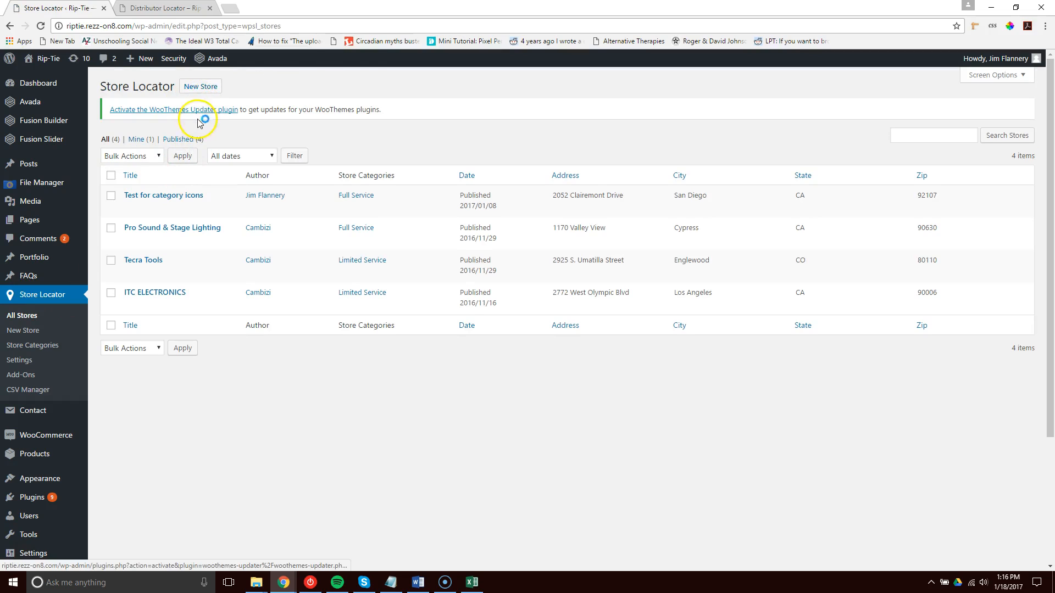
{"action": "left_click", "coordinate": [206, 87]}
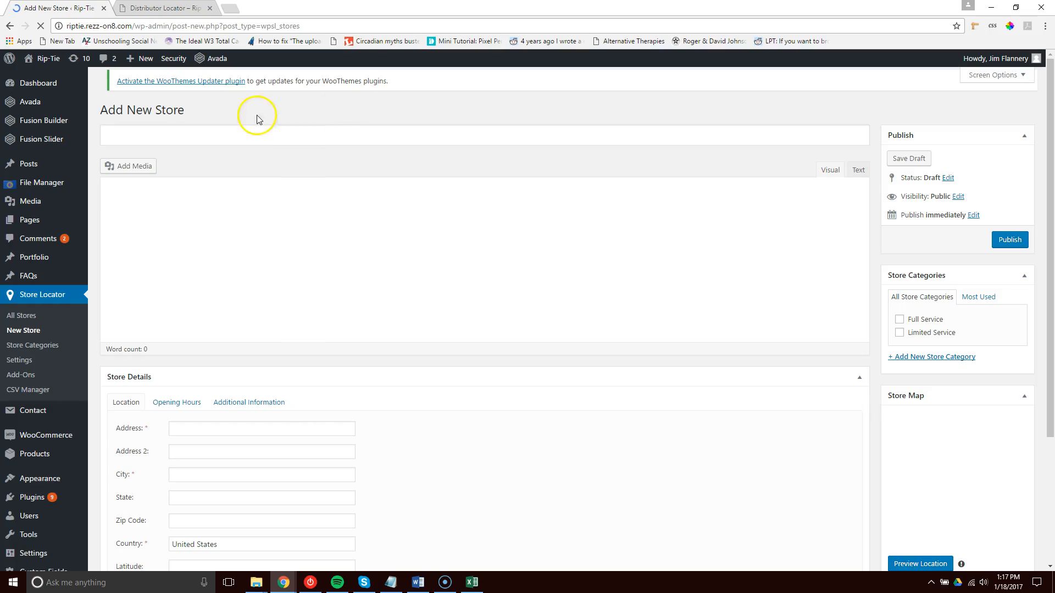
Review the new store form's title, location, opening hours and additional information fields.
{"action": "left_click", "coordinate": [135, 127]}
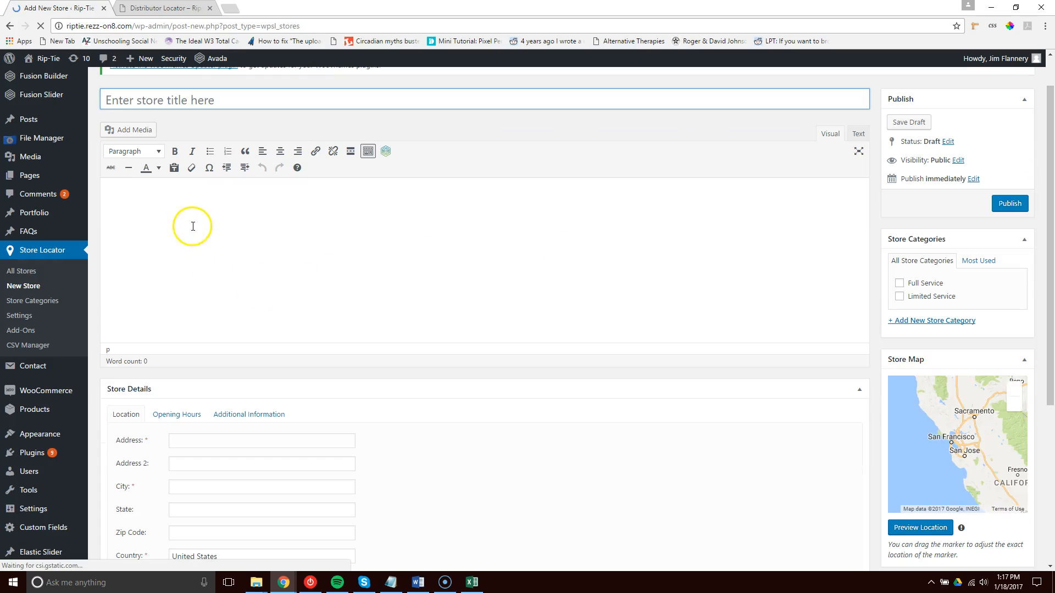
{"action": "scroll", "coordinate": [294, 257], "scroll_direction": "down", "scroll_amount": 2}
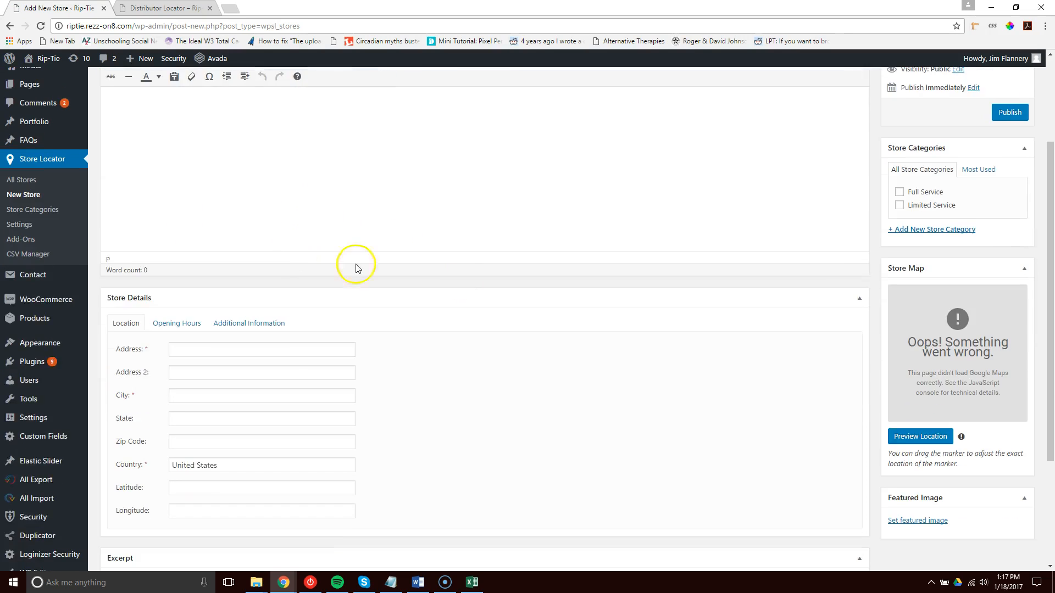
{"action": "scroll", "coordinate": [357, 301], "scroll_direction": "down", "scroll_amount": 2}
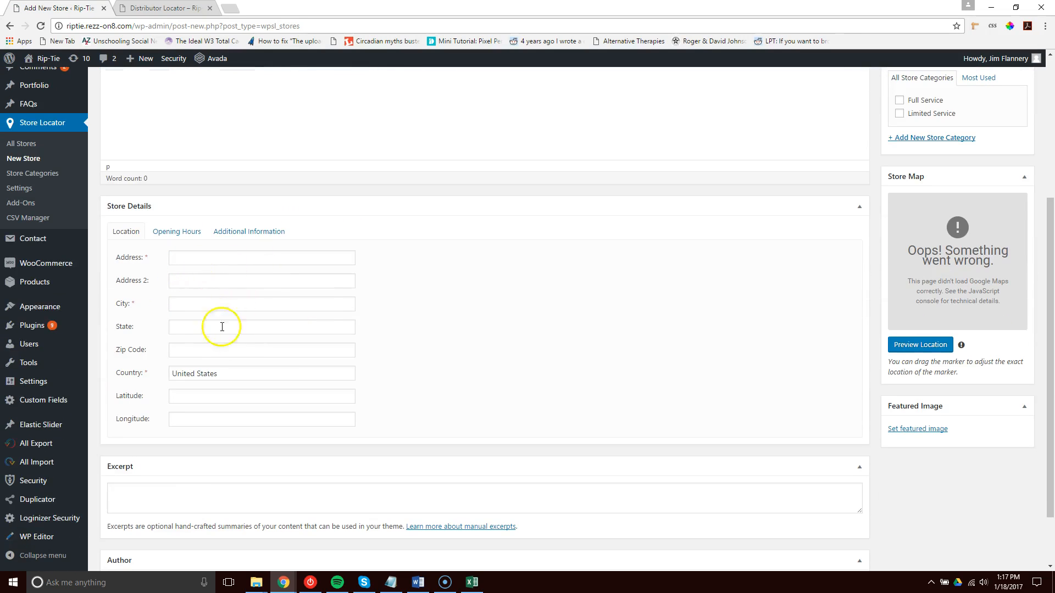
{"action": "left_click", "coordinate": [179, 231]}
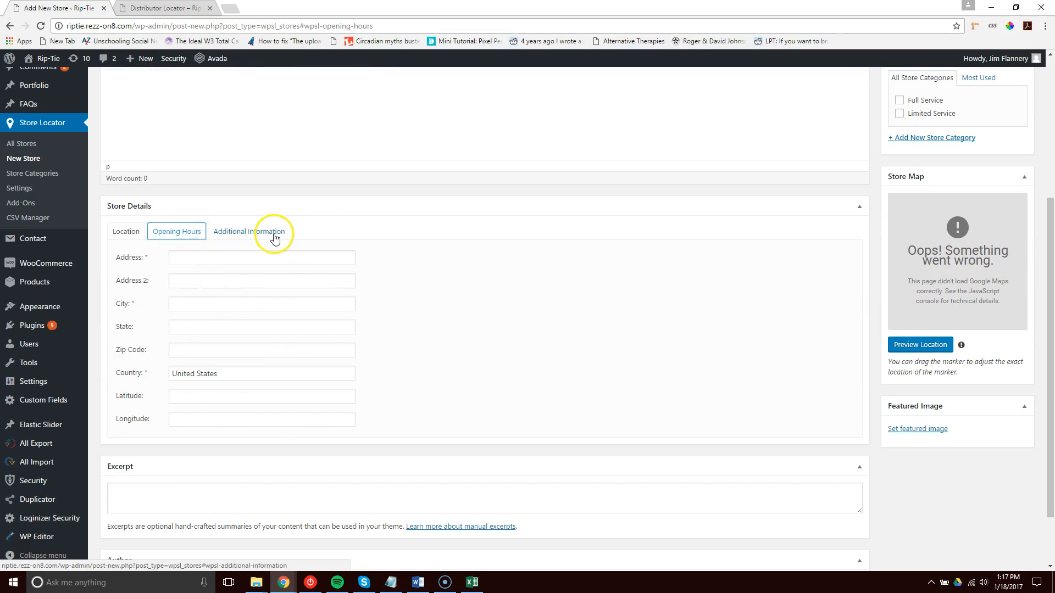
{"action": "left_click", "coordinate": [274, 237]}
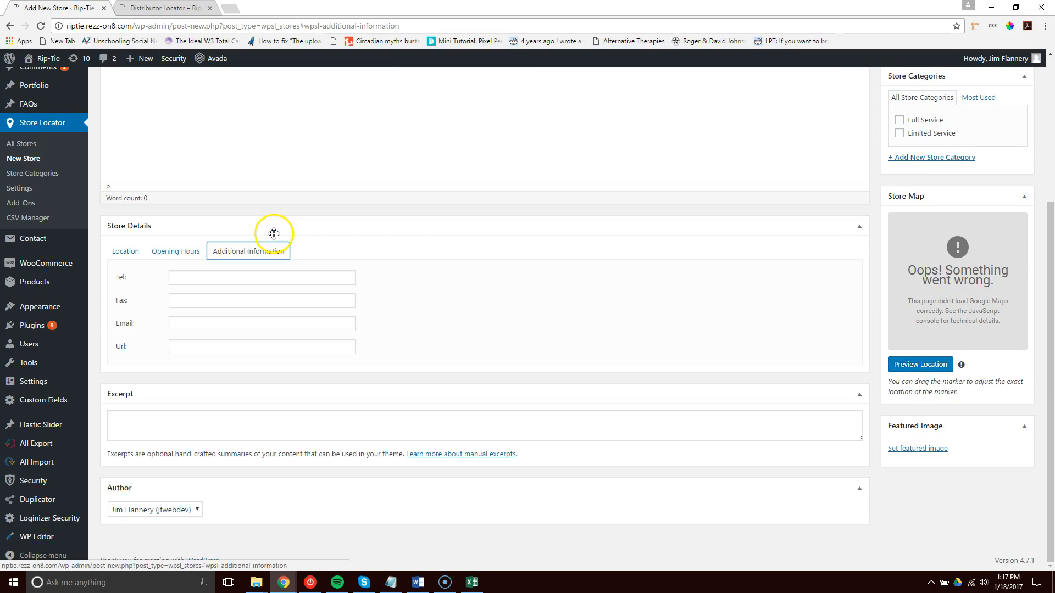
Export the store locations from the CSV Manager with category, city, state and country all set to Any.
{"action": "left_click", "coordinate": [40, 221]}
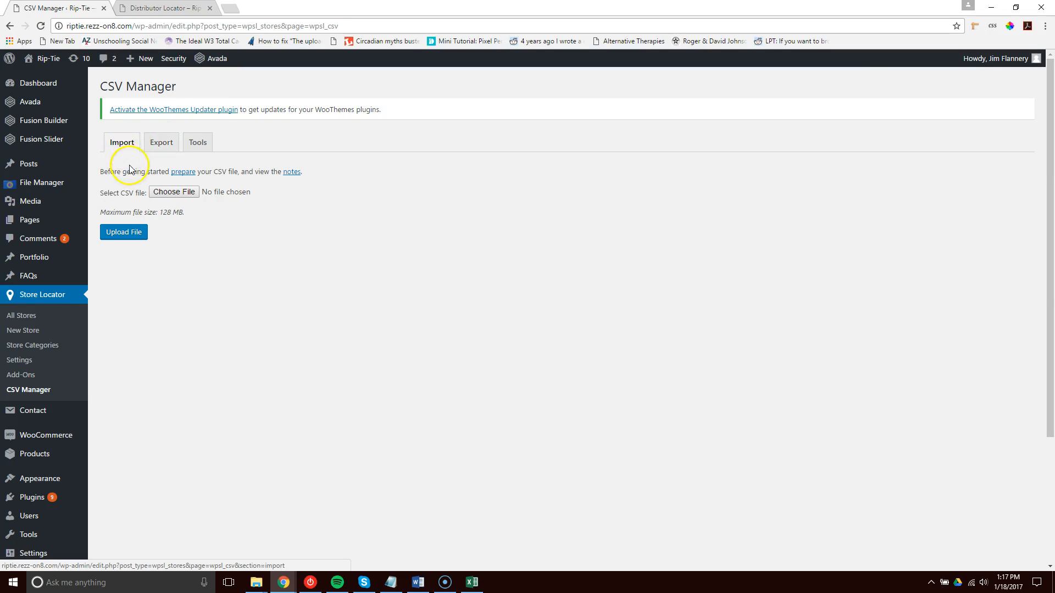
{"action": "left_click", "coordinate": [161, 144]}
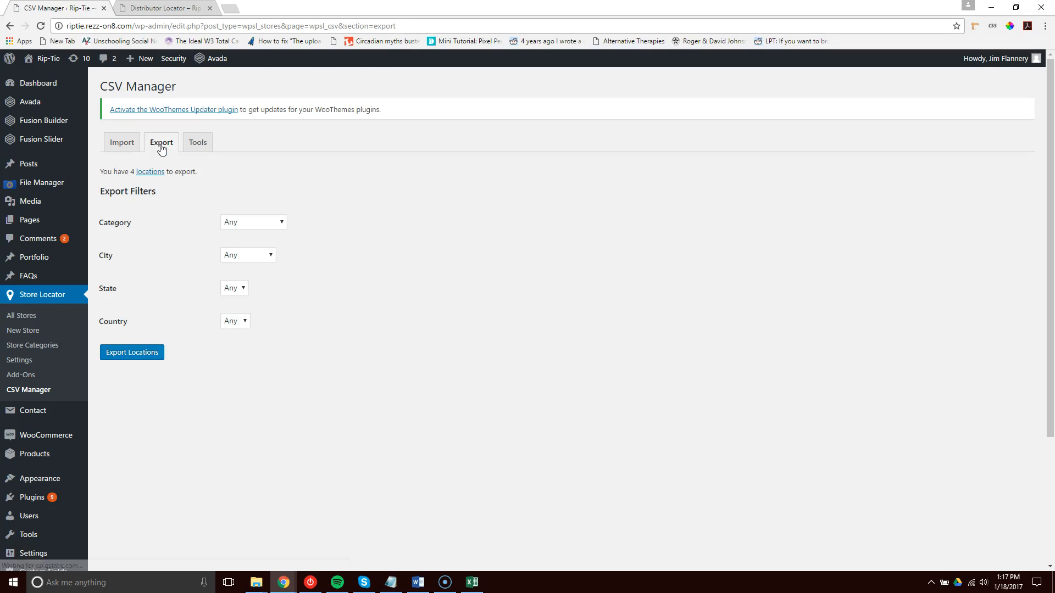
{"action": "left_click", "coordinate": [133, 354]}
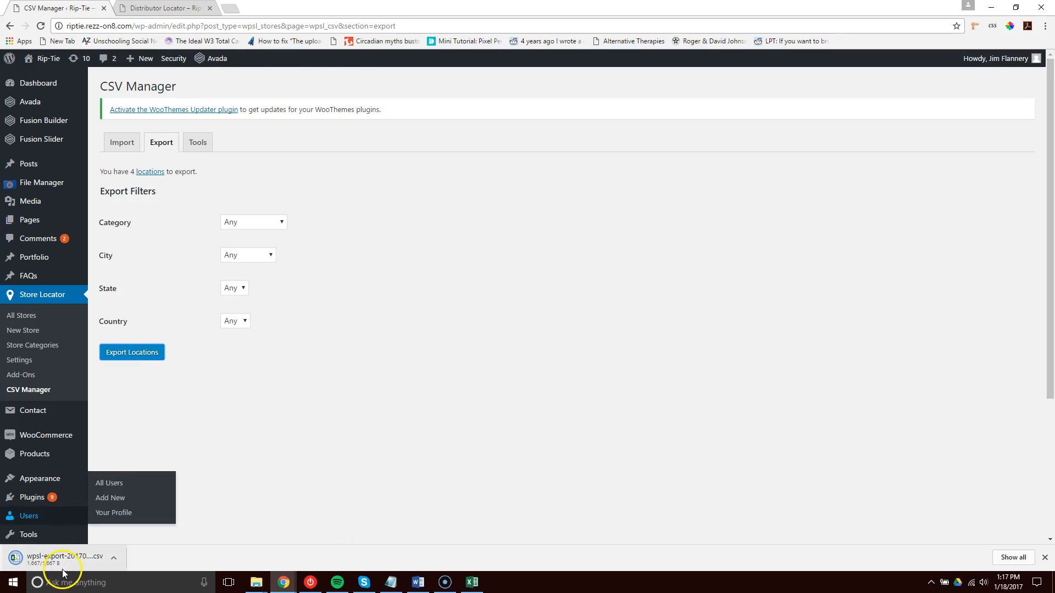
Open the exported CSV in Excel, close the duplicate copy, and inspect the hours value of the "Test for category icons" row.
{"action": "left_click", "coordinate": [73, 562]}
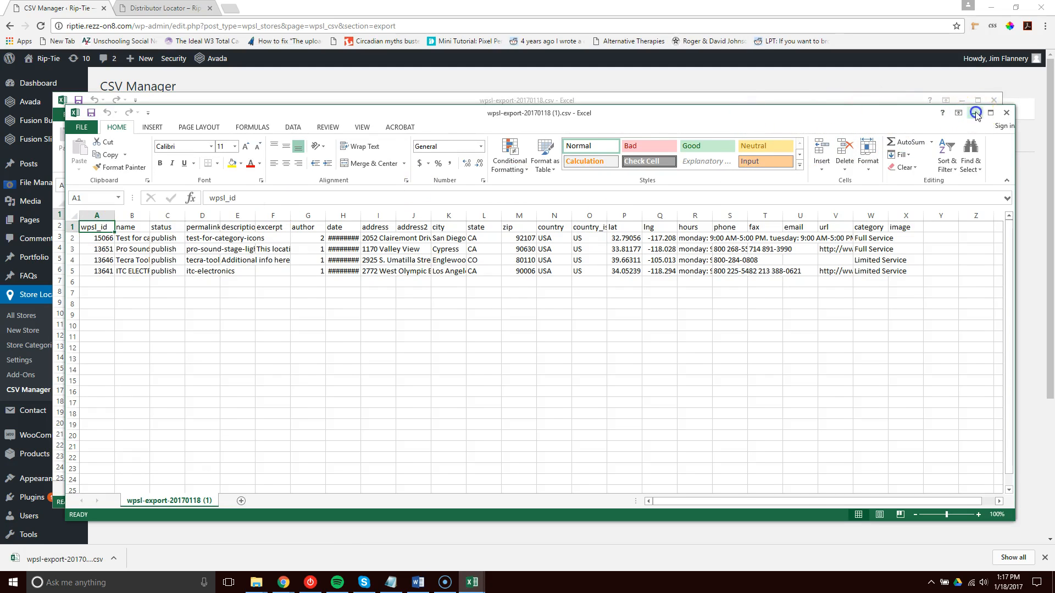
{"action": "left_click", "coordinate": [1006, 113]}
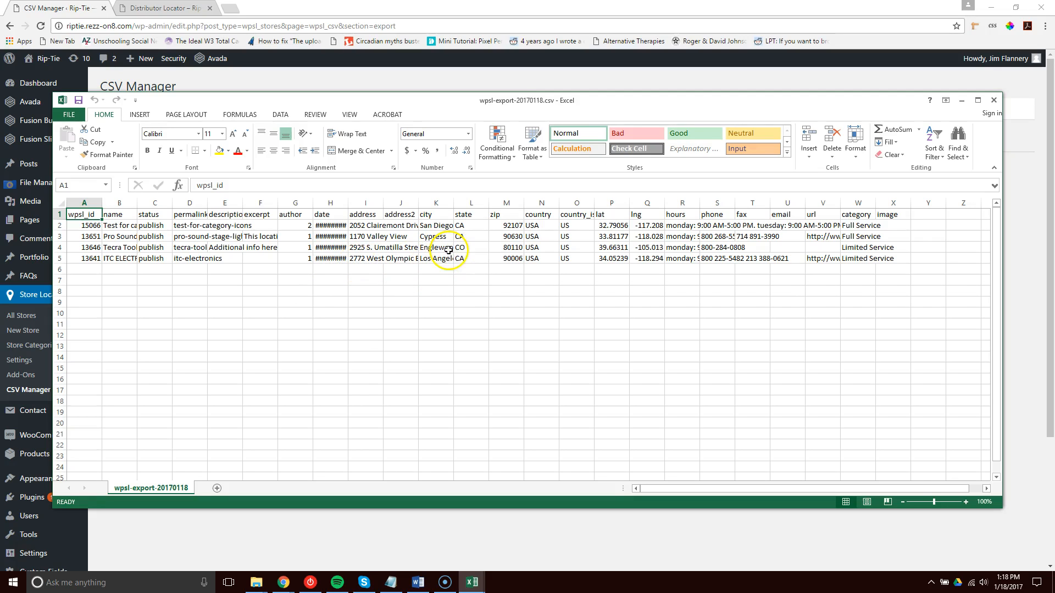
{"action": "left_click", "coordinate": [683, 225]}
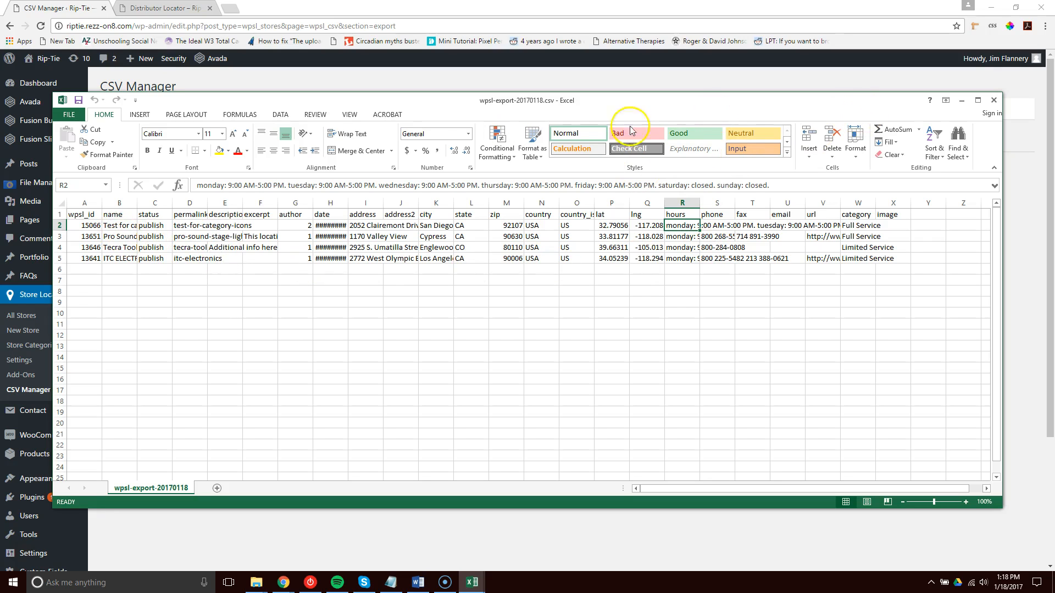
Return to the browser and upload wpsl-export-20170118.csv from Downloads in the CSV Manager's import section.
{"action": "left_click", "coordinate": [106, 14]}
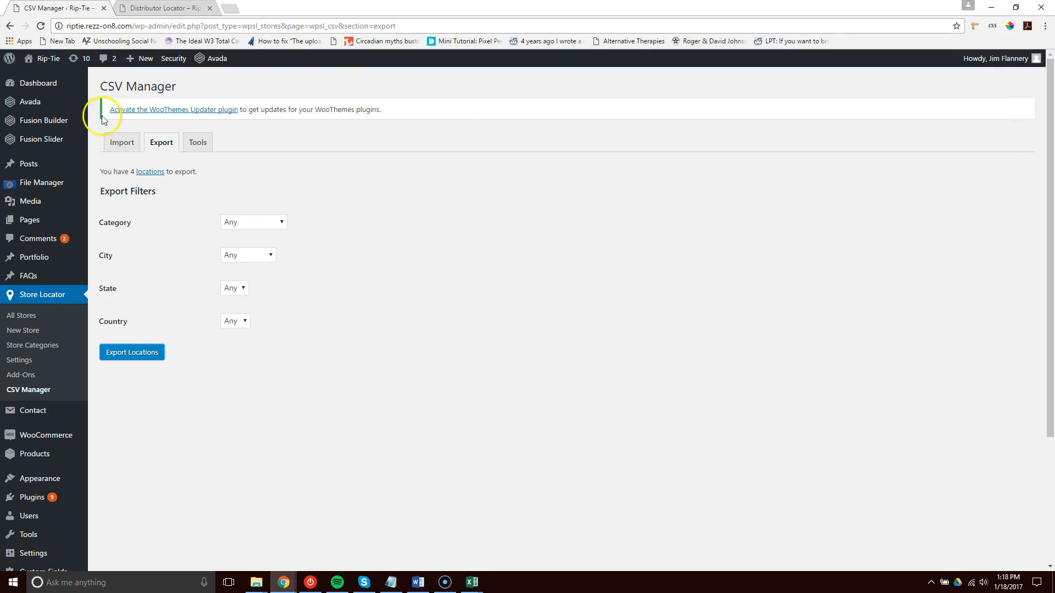
{"action": "left_click", "coordinate": [122, 144]}
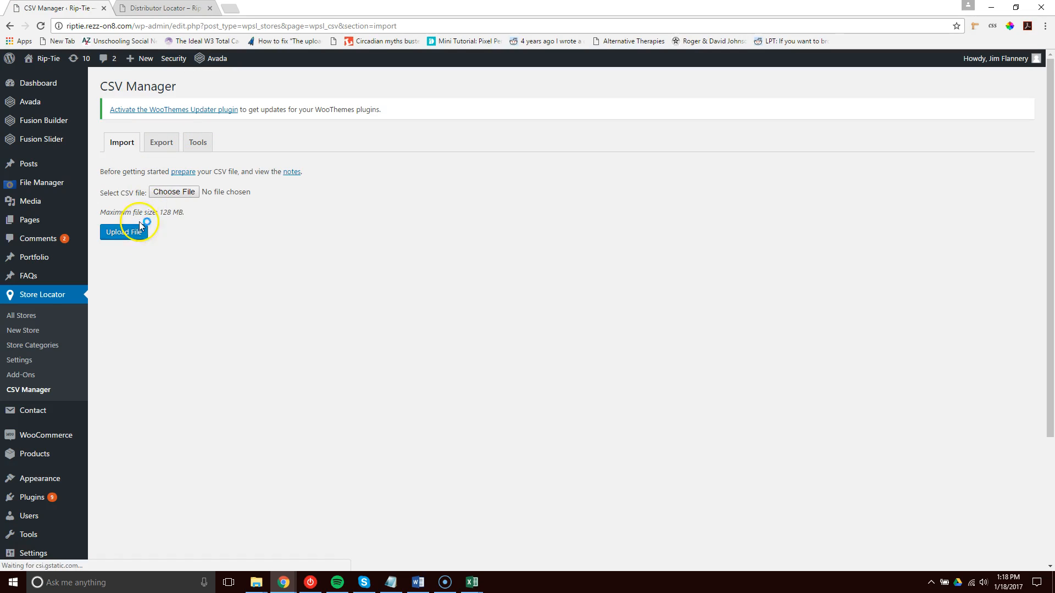
{"action": "left_click", "coordinate": [175, 192]}
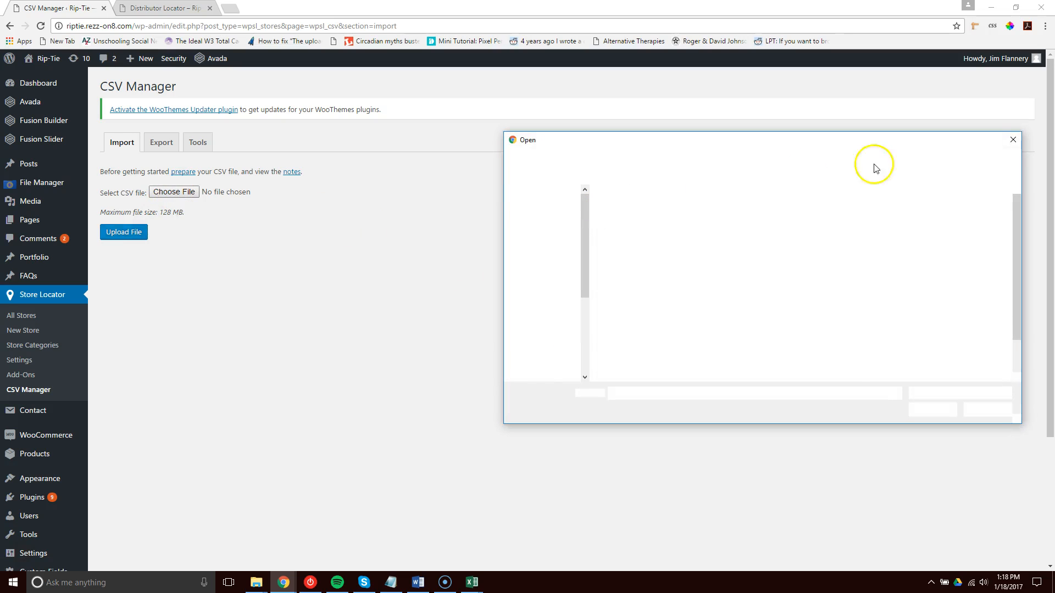
{"action": "left_click", "coordinate": [1014, 144]}
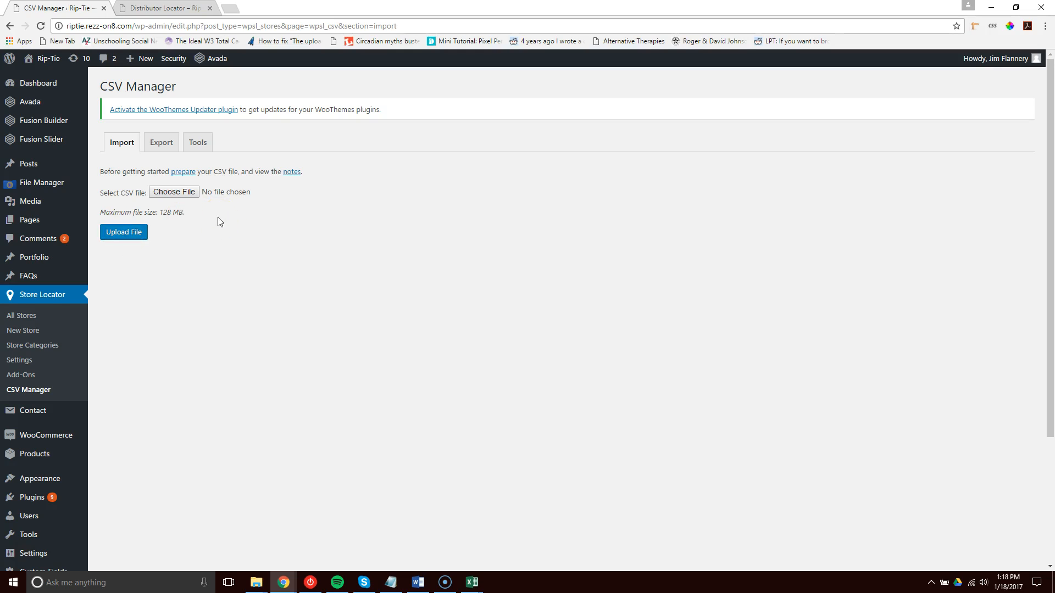
{"action": "left_click", "coordinate": [131, 234]}
{"action": "left_click", "coordinate": [168, 194]}
{"action": "left_click", "coordinate": [545, 243]}
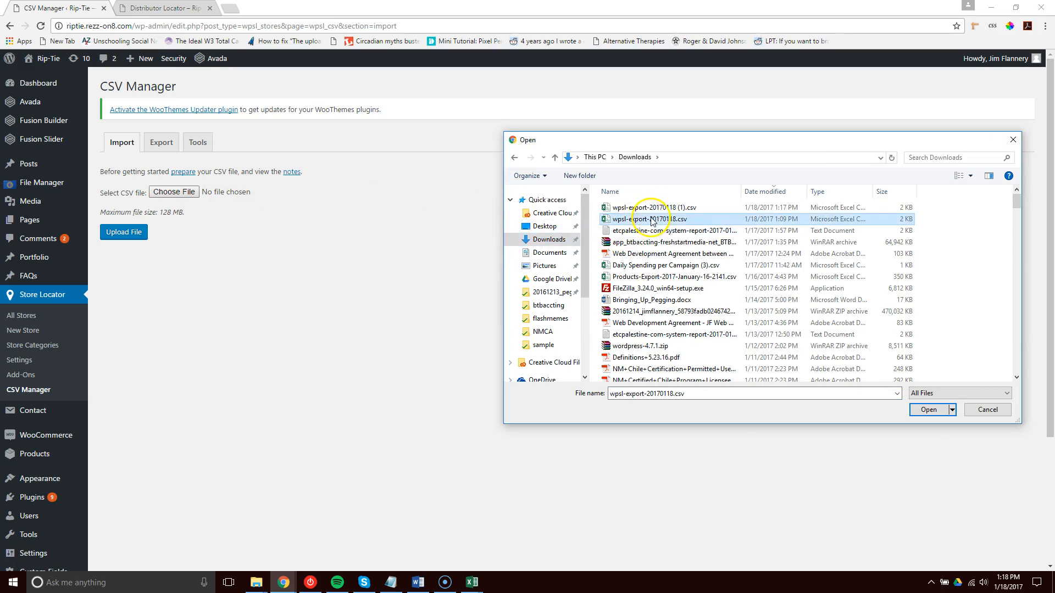
{"action": "double_click", "coordinate": [652, 222]}
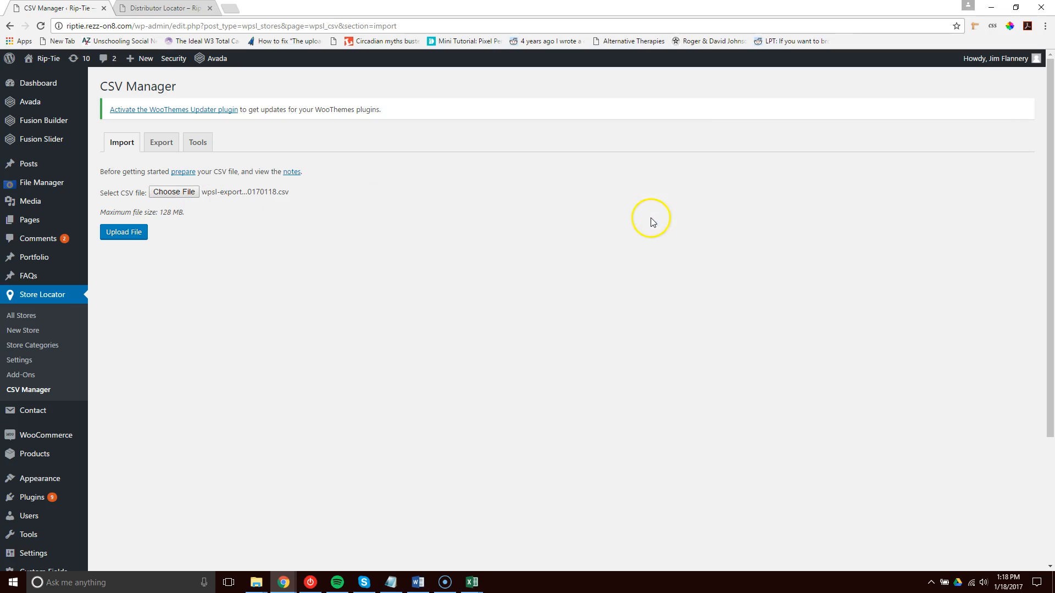
{"action": "left_click", "coordinate": [126, 233]}
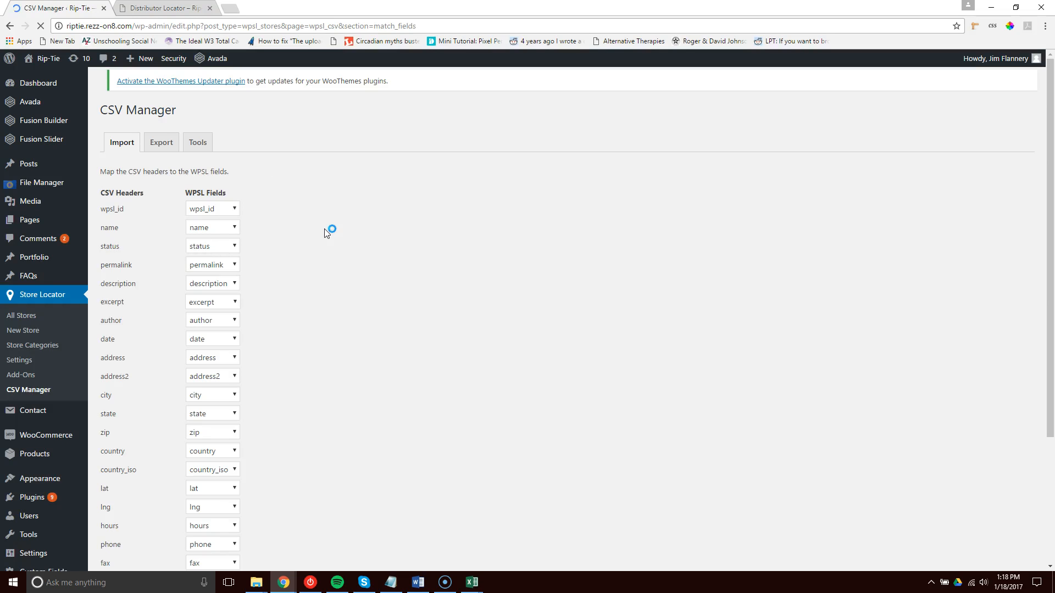
Review the mapping of CSV headers to WPSL fields and compare it with the header row of the exported CSV in Excel.
{"action": "left_click", "coordinate": [509, 291]}
{"action": "scroll", "coordinate": [479, 312], "scroll_direction": "down", "scroll_amount": 2}
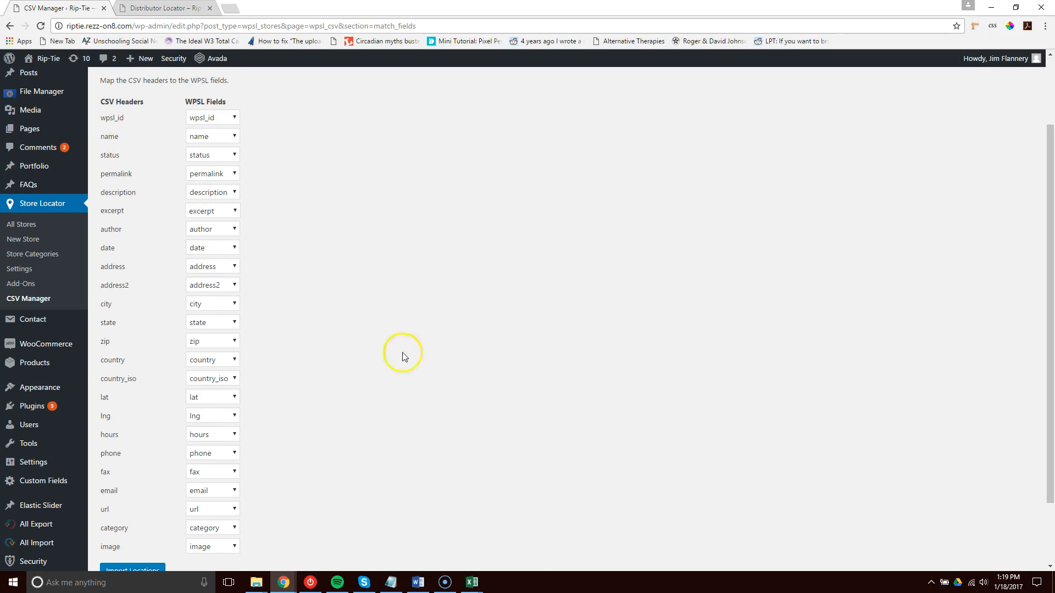
{"action": "mouse_move", "coordinate": [472, 582]}
{"action": "left_click", "coordinate": [556, 549]}
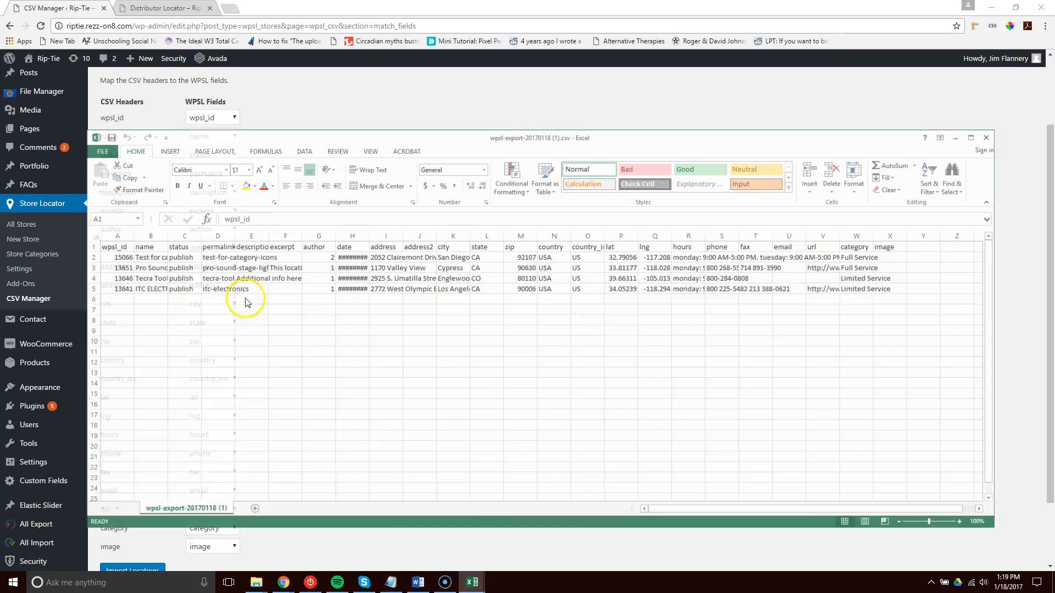
{"action": "left_click", "coordinate": [70, 226]}
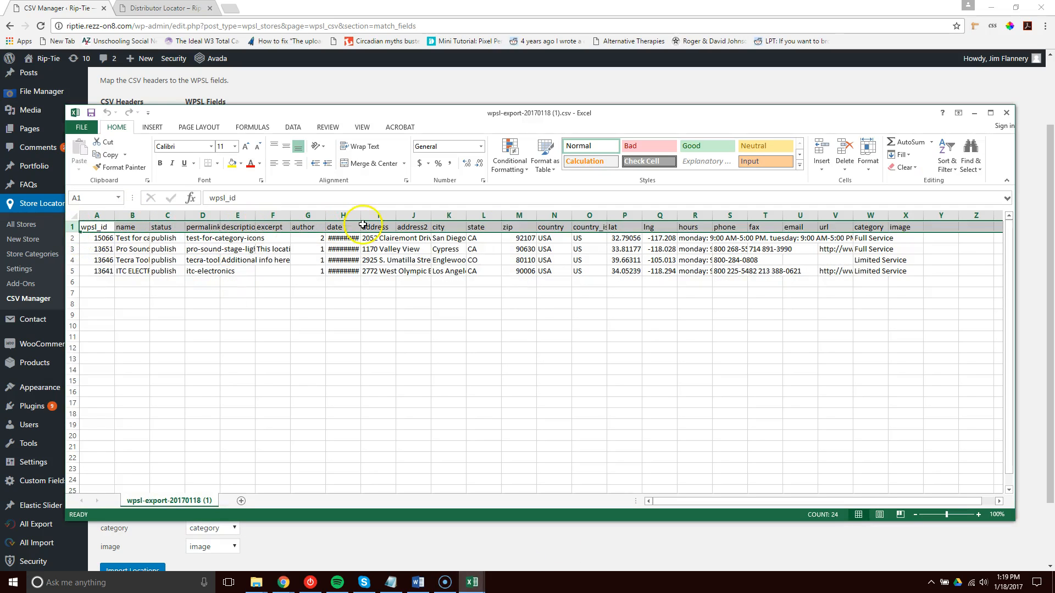
{"action": "left_click", "coordinate": [586, 12]}
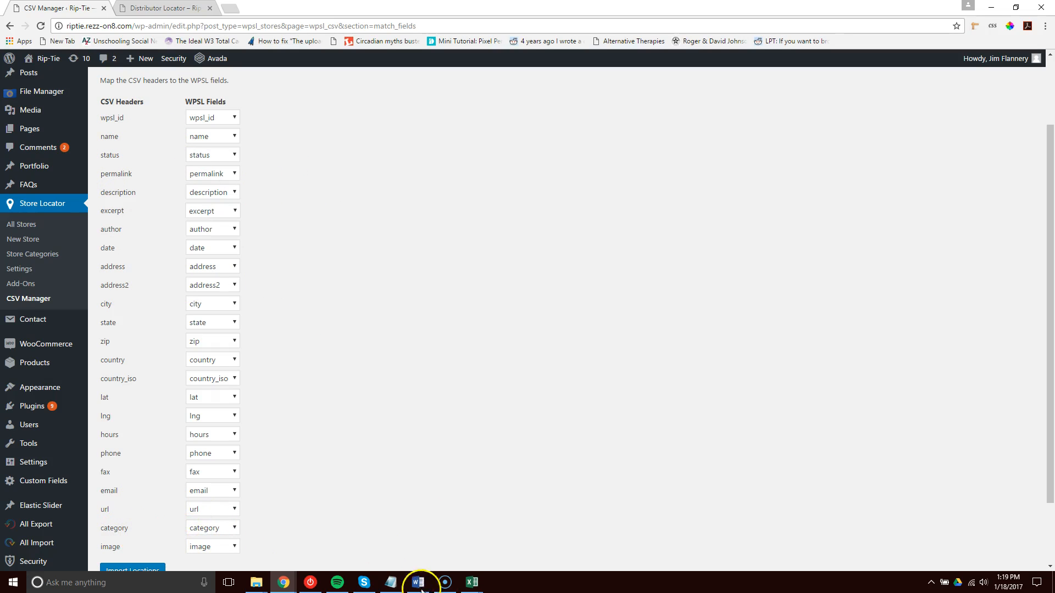
Import the locations with the matching field mapping and open the list of all stores.
{"action": "scroll", "coordinate": [371, 459], "scroll_direction": "down", "scroll_amount": 2}
{"action": "left_click", "coordinate": [146, 491]}
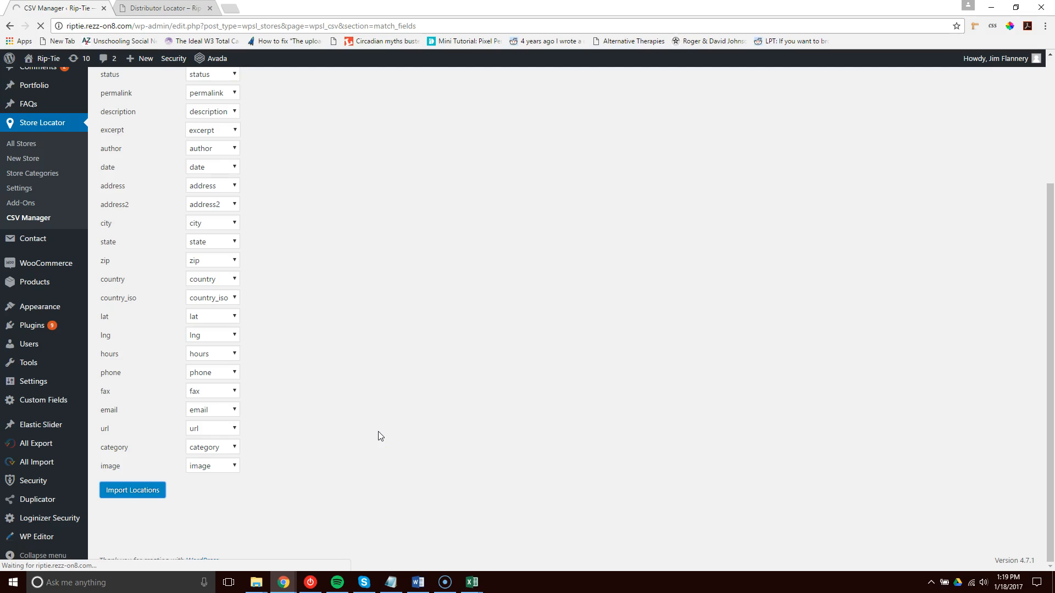
{"action": "scroll", "coordinate": [378, 435], "scroll_direction": "up", "scroll_amount": 2}
{"action": "scroll", "coordinate": [378, 436], "scroll_direction": "up", "scroll_amount": 1}
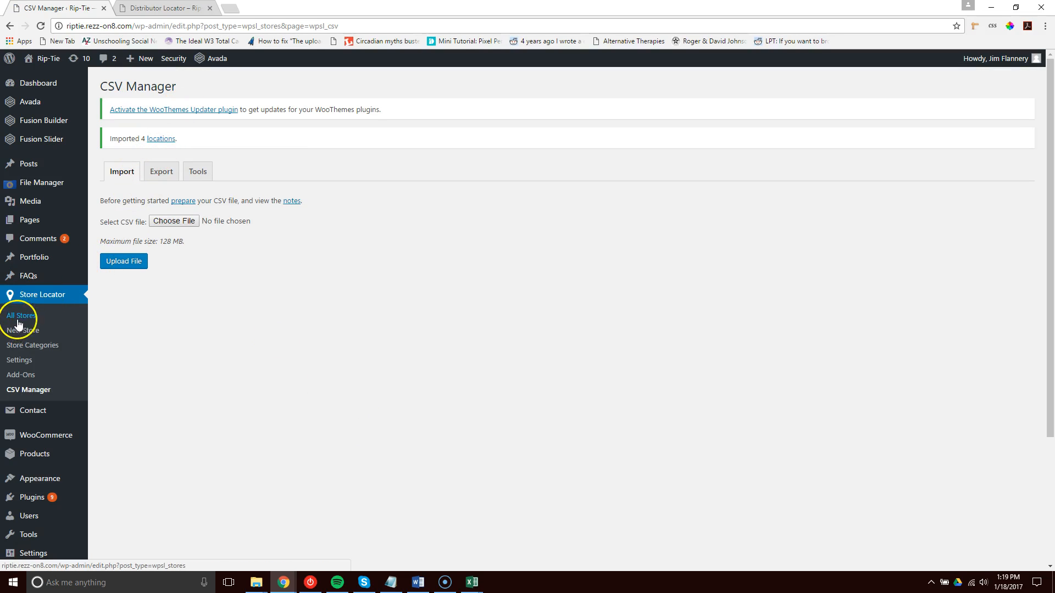
{"action": "left_click", "coordinate": [19, 320]}
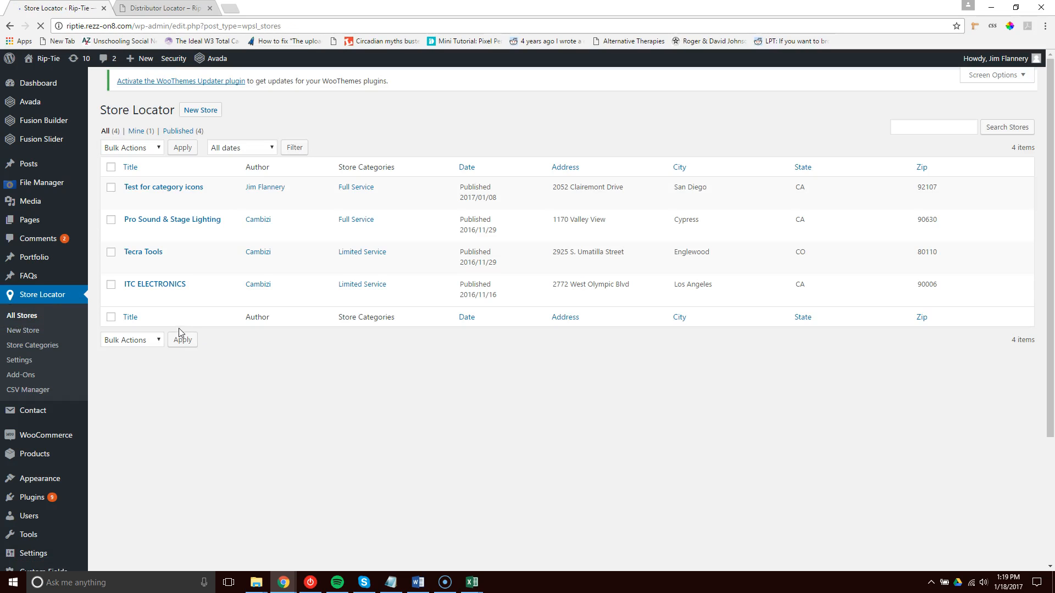
{"action": "left_click", "coordinate": [258, 212]}
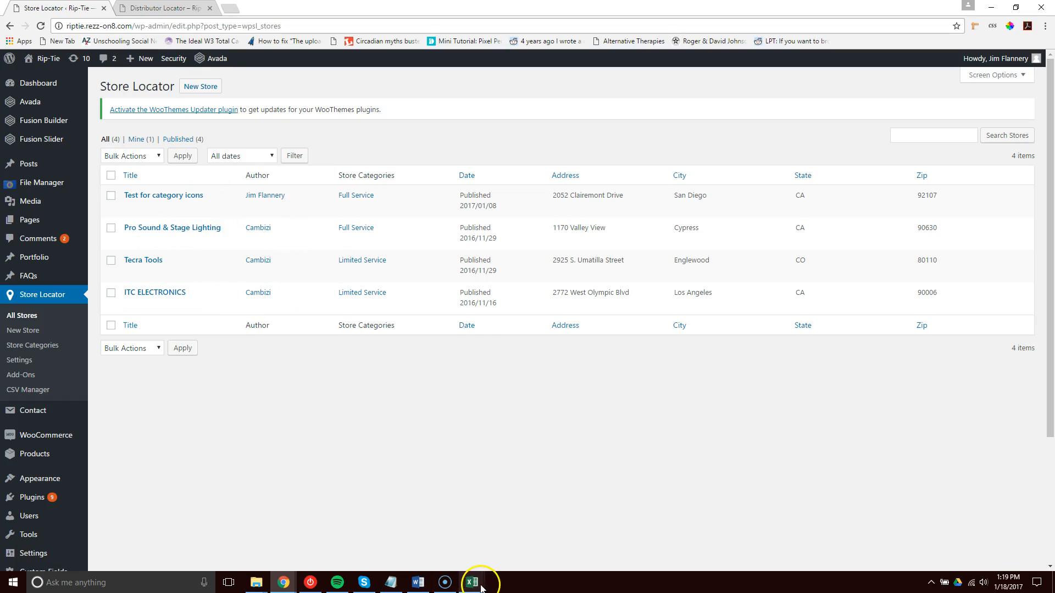
Switch to Excel to examine the wpsl_id values in A2:A5, and return to the store list in the browser.
{"action": "mouse_move", "coordinate": [474, 581]}
{"action": "left_click", "coordinate": [530, 467]}
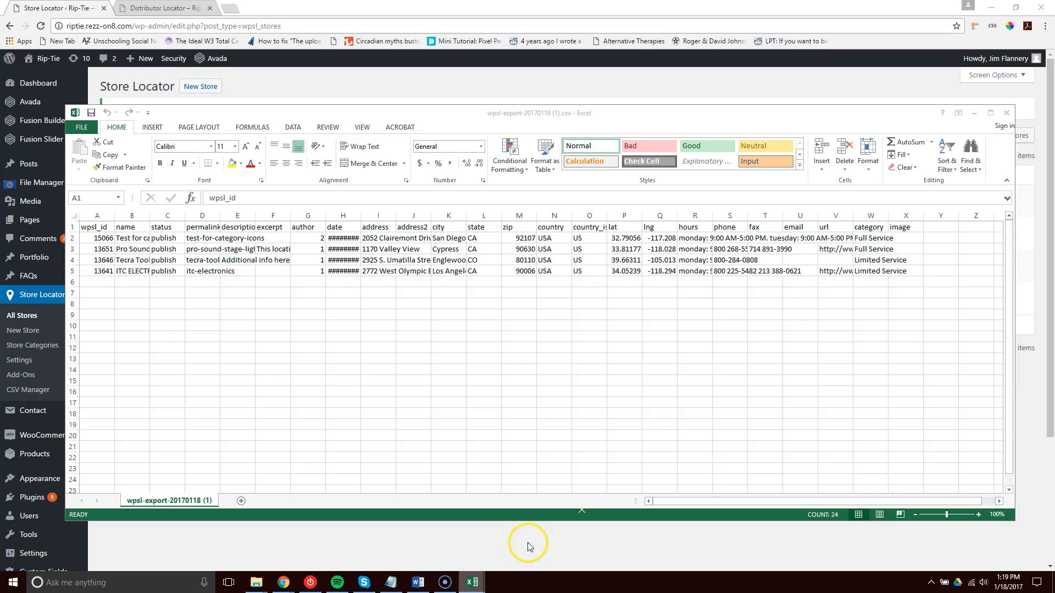
{"action": "left_click", "coordinate": [89, 227]}
{"action": "left_click_drag", "start_coordinate": [98, 238], "coordinate": [97, 277]}
{"action": "left_click", "coordinate": [99, 273]}
{"action": "left_click_drag", "start_coordinate": [102, 240], "coordinate": [99, 275]}
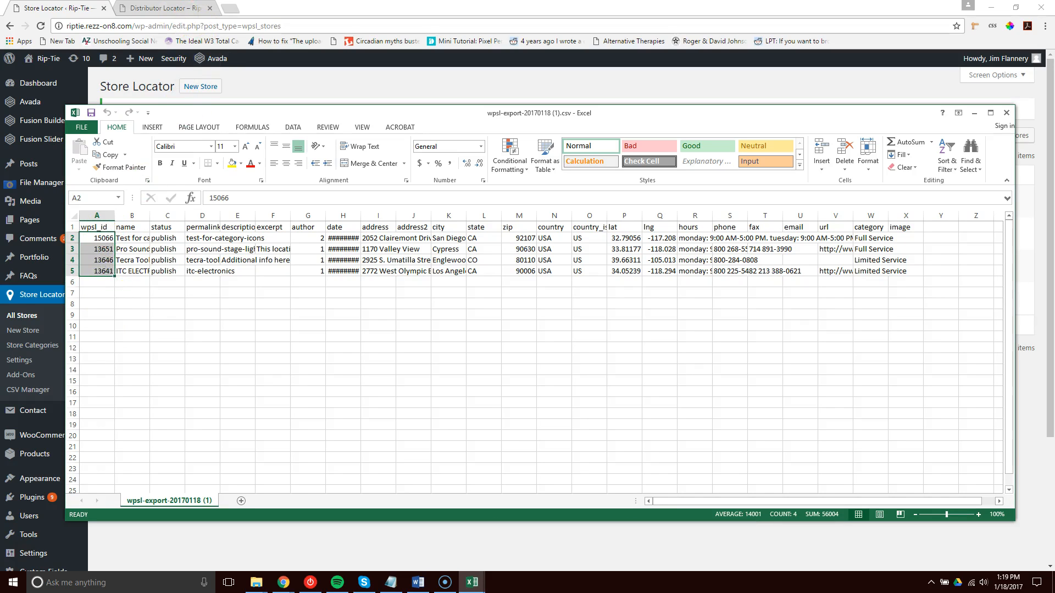
{"action": "left_click", "coordinate": [168, 88]}
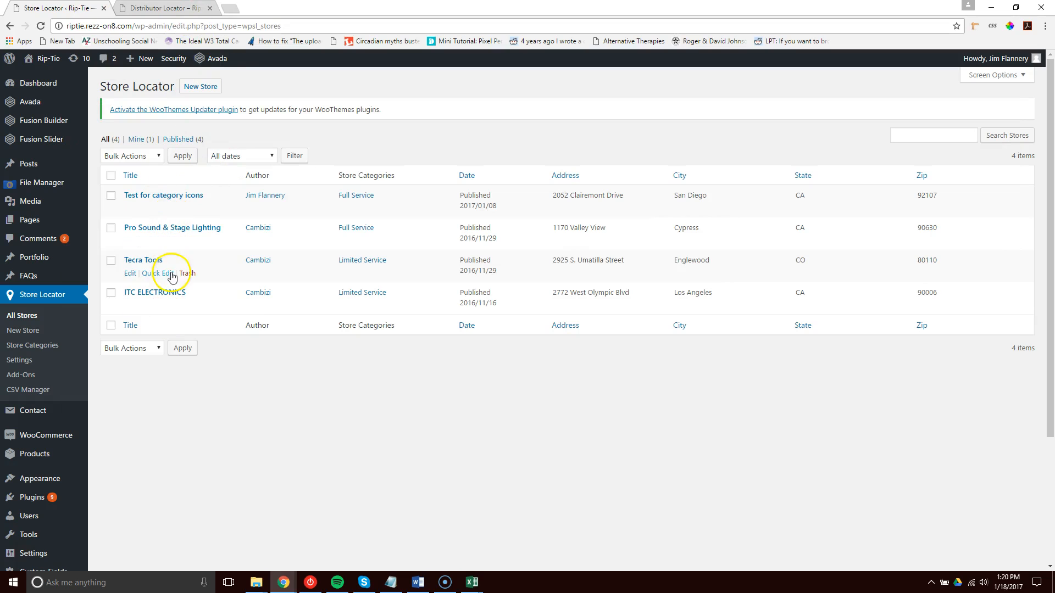
Inspect the existing store IDs, the Tecra Tools name and the empty wpsl_id cell A6 in Excel, and return to the store list.
{"action": "mouse_move", "coordinate": [472, 581]}
{"action": "left_click", "coordinate": [507, 540]}
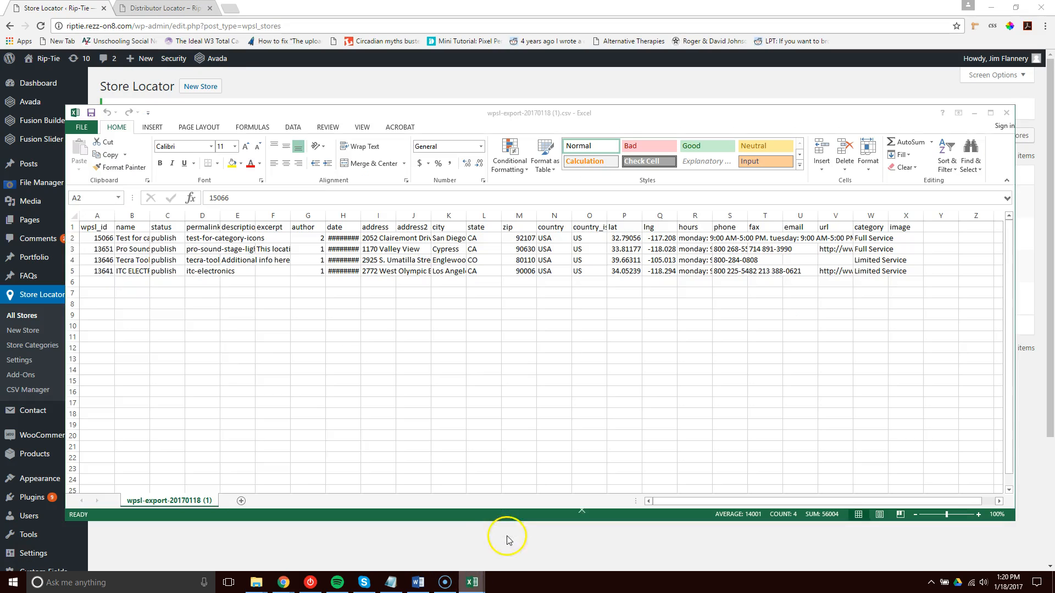
{"action": "left_click_drag", "start_coordinate": [104, 239], "coordinate": [101, 271]}
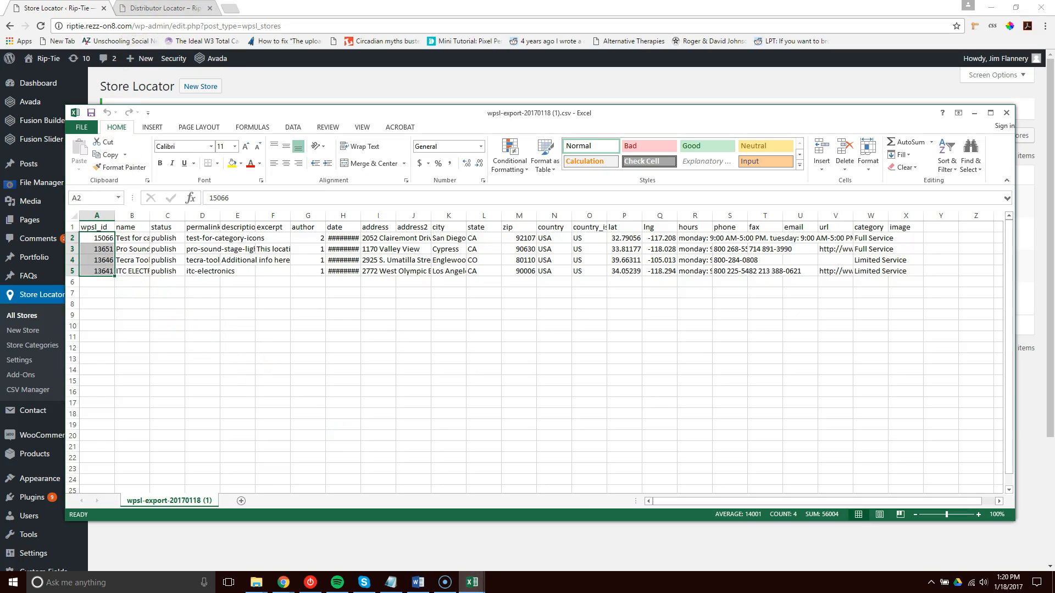
{"action": "left_click", "coordinate": [138, 260]}
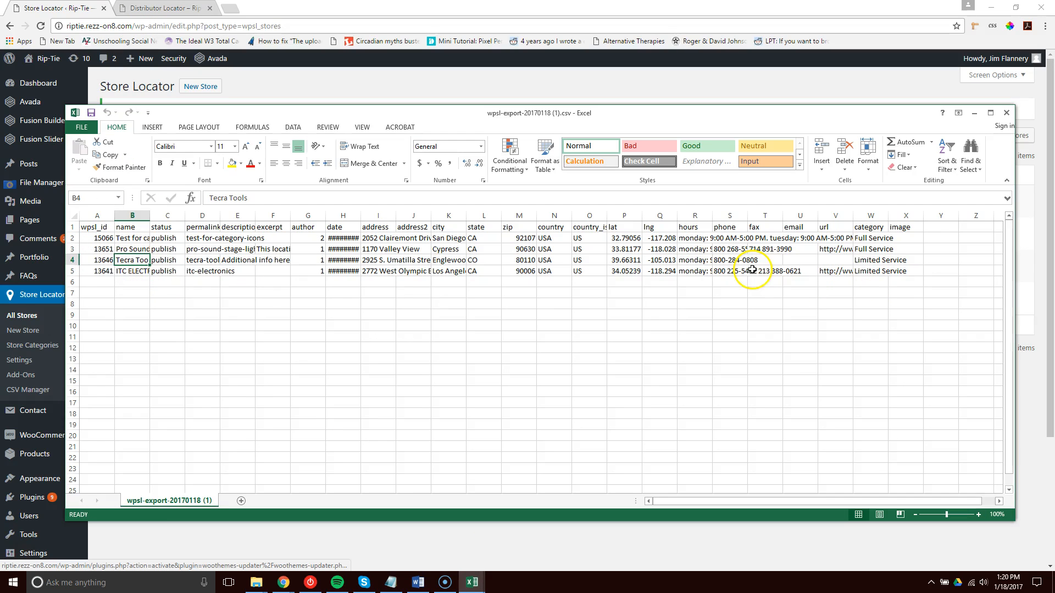
{"action": "left_click", "coordinate": [97, 280]}
{"action": "mouse_move", "coordinate": [97, 280]}
{"action": "left_mouse_down"}
{"action": "mouse_move", "coordinate": [96, 360]}
{"action": "mouse_move", "coordinate": [88, 286]}
{"action": "left_mouse_up"}
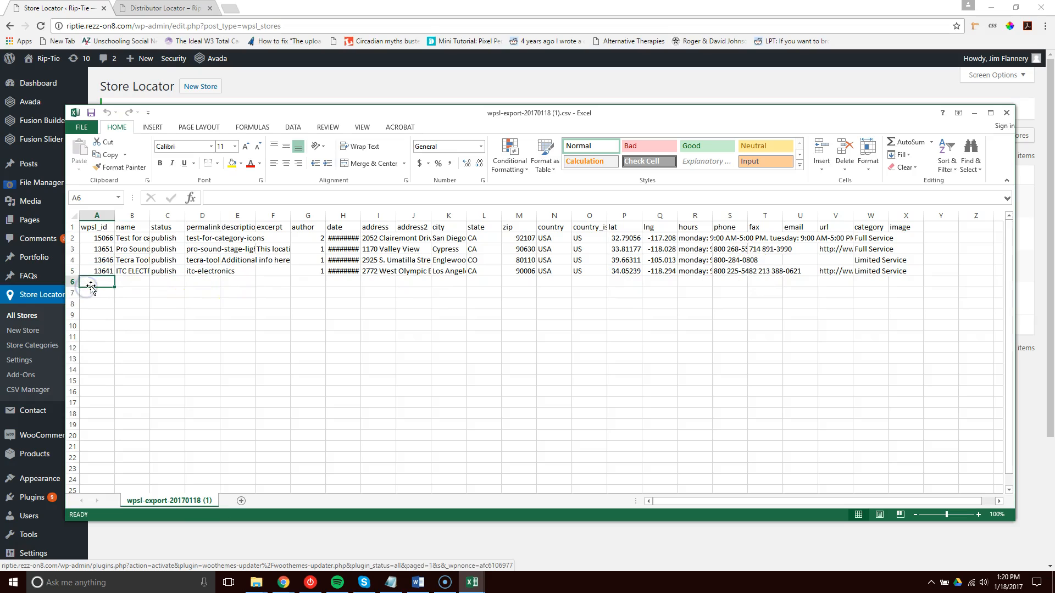
{"action": "left_click", "coordinate": [95, 282]}
{"action": "left_click", "coordinate": [141, 79]}
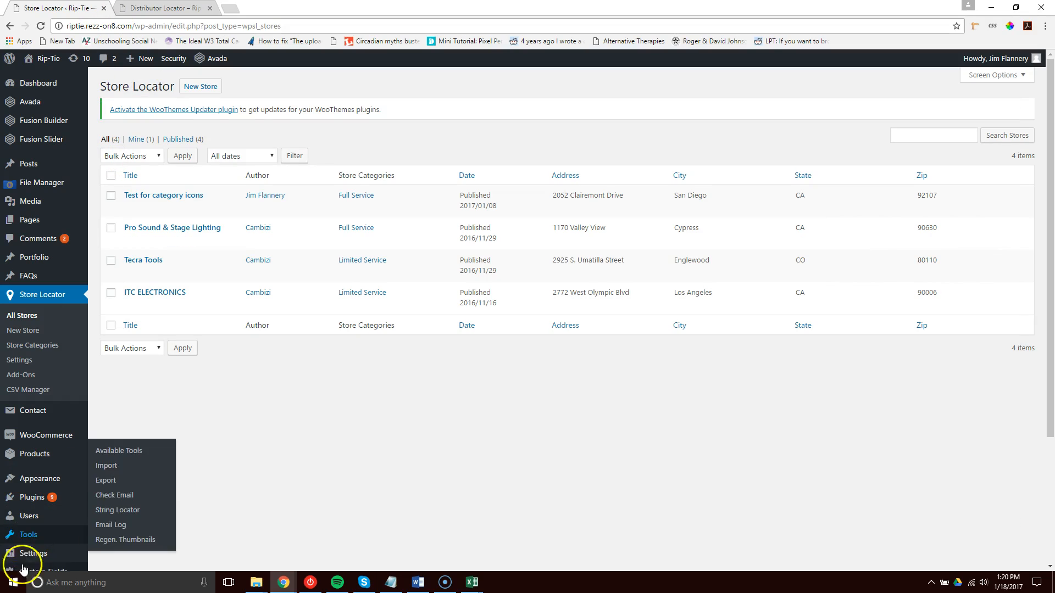